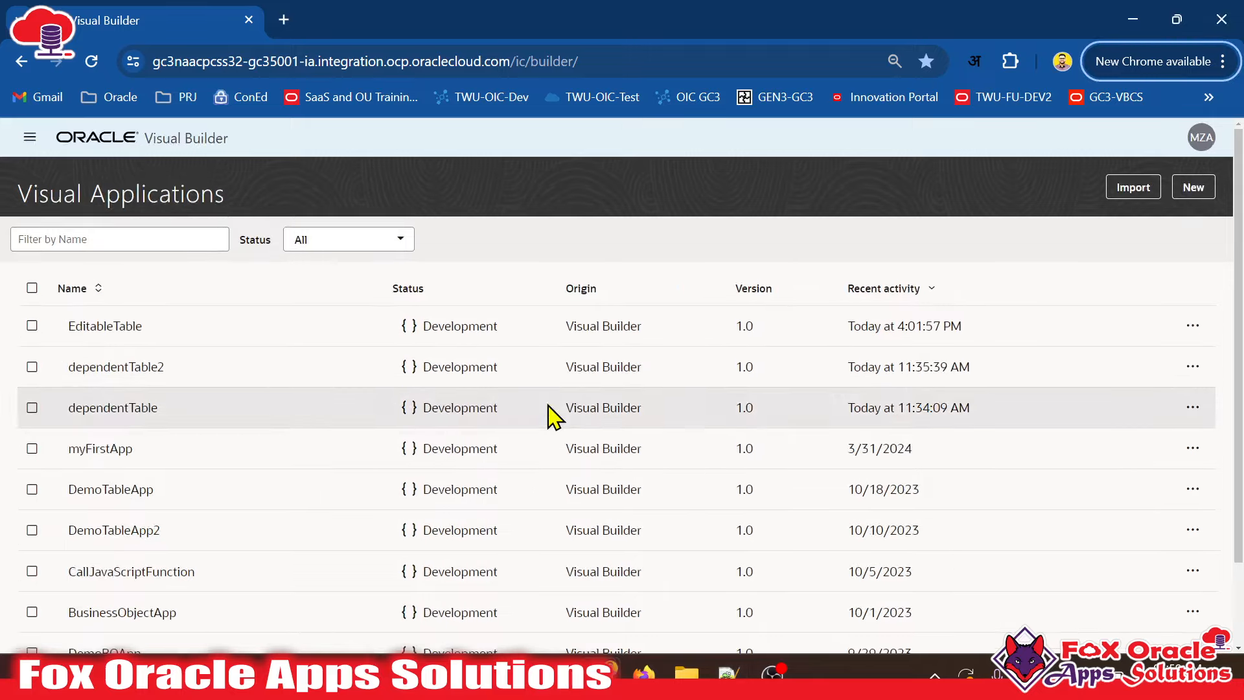
- Create a new visual application named EditableTable2 from the Empty Application template
{"action": "scroll", "coordinate": [453, 369], "scroll_direction": "down", "scroll_amount": 2}
{"action": "scroll", "coordinate": [382, 388], "scroll_direction": "up", "scroll_amount": 2}
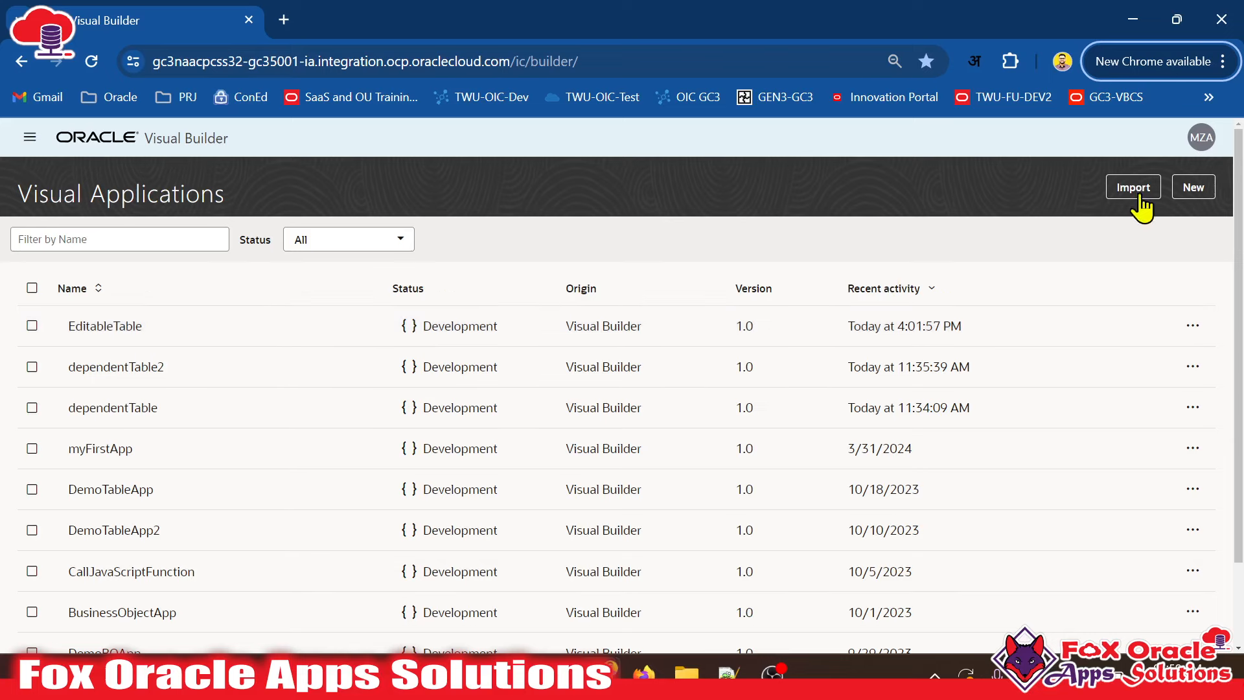
{"action": "left_click", "coordinate": [1190, 190]}
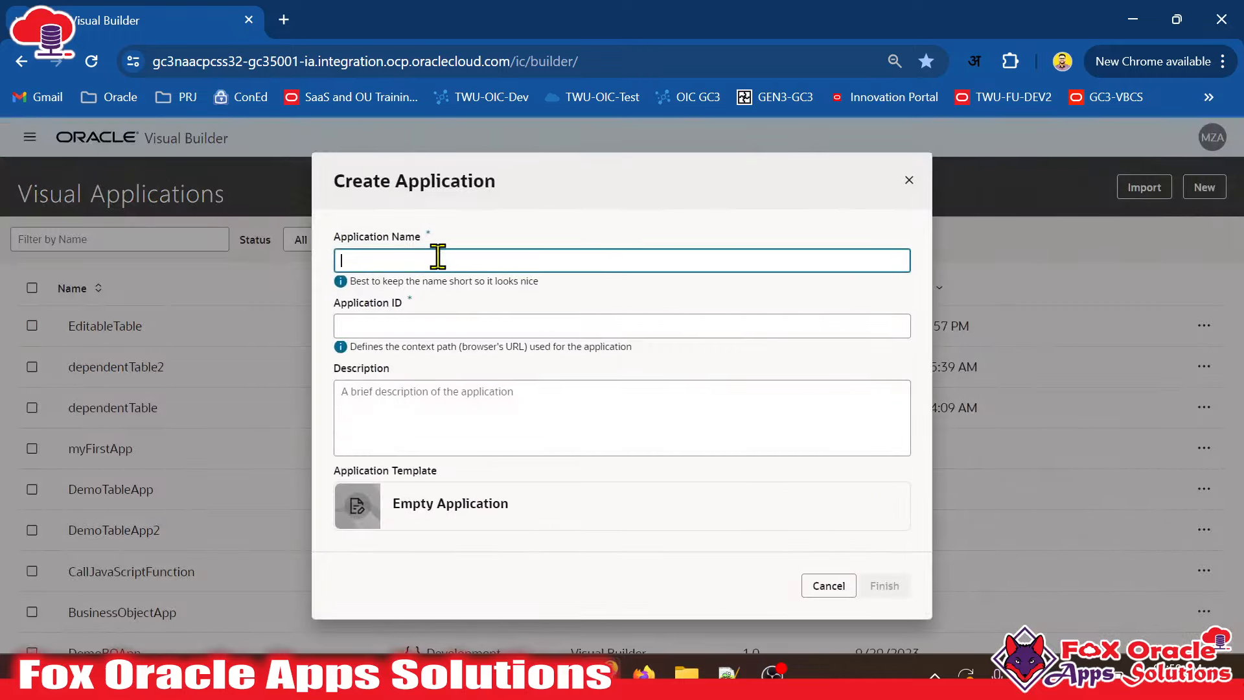
{"action": "type", "text": "EditableTable"}
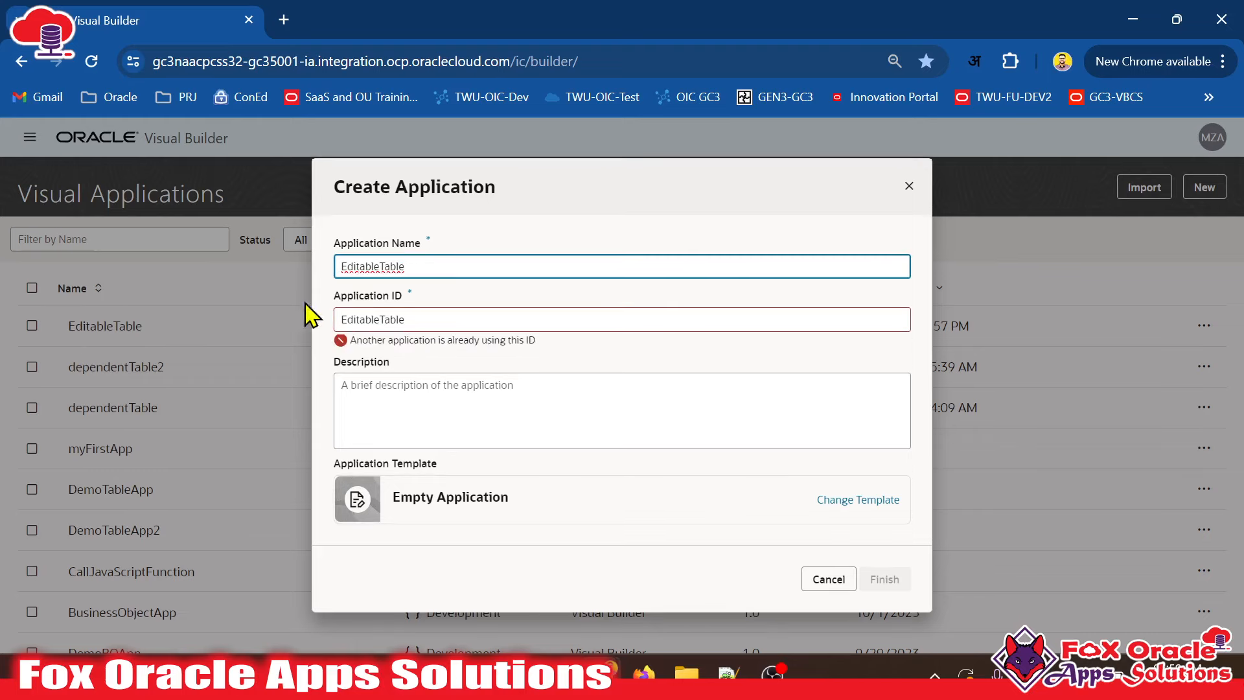
{"action": "type", "text": "2"}
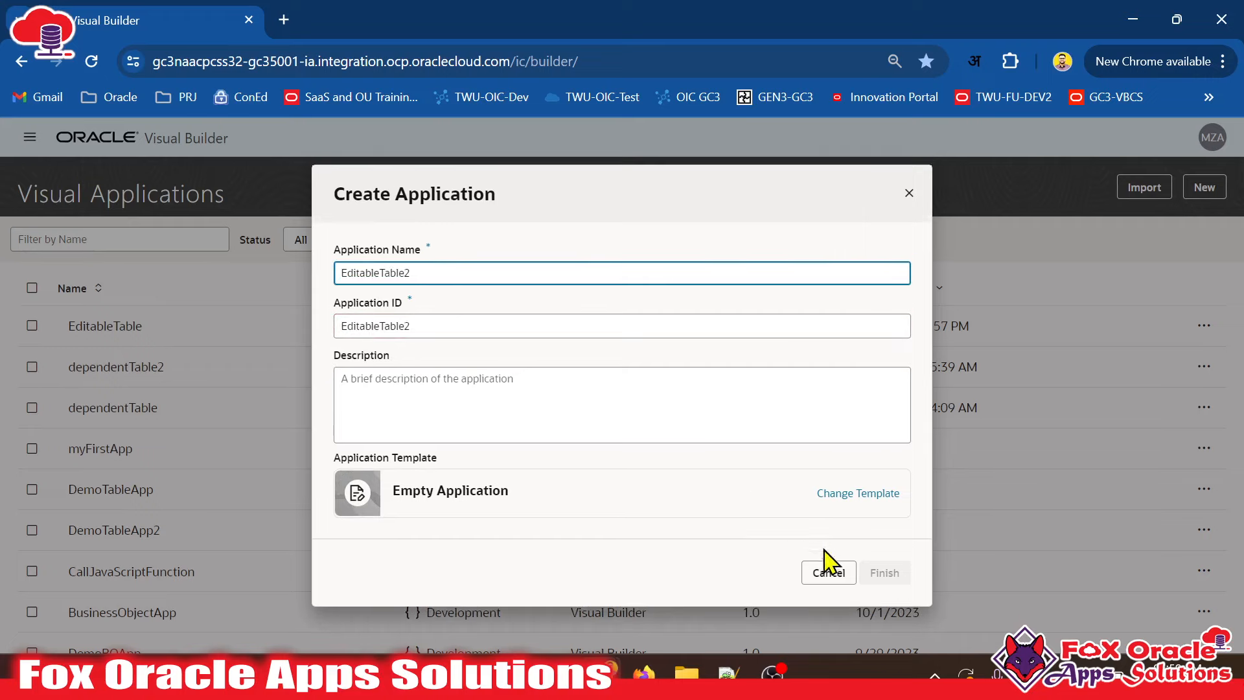
{"action": "left_click", "coordinate": [625, 407]}
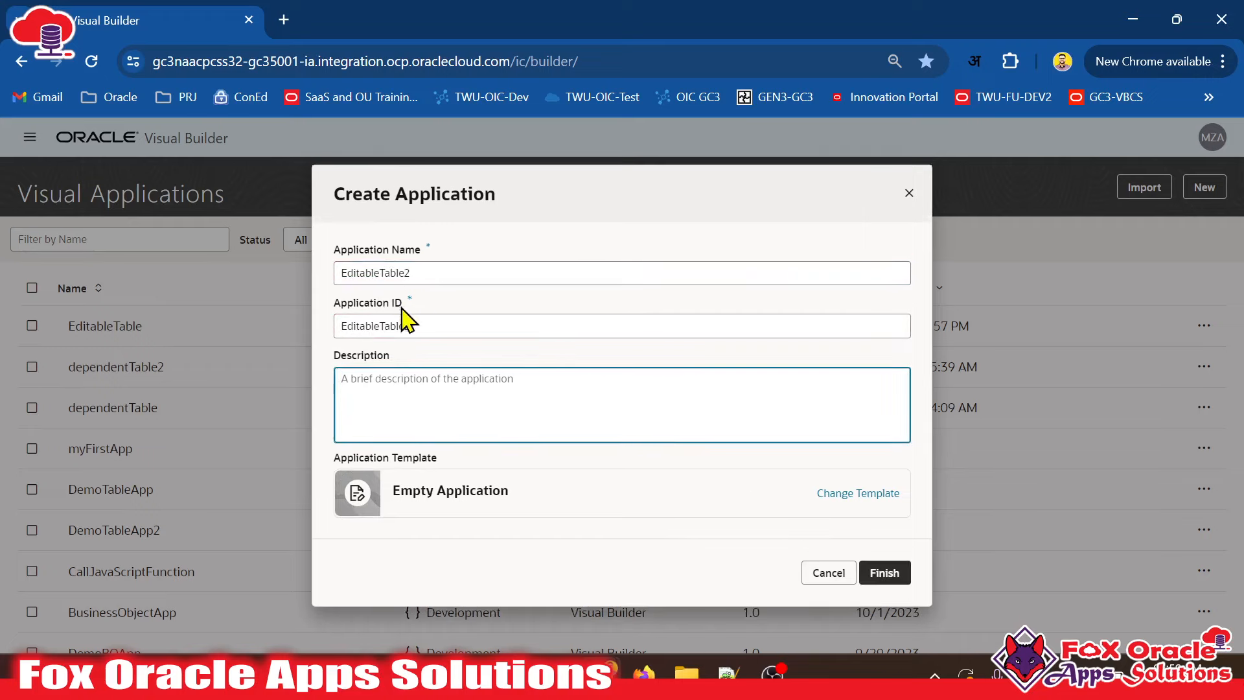
{"action": "left_click", "coordinate": [884, 573]}
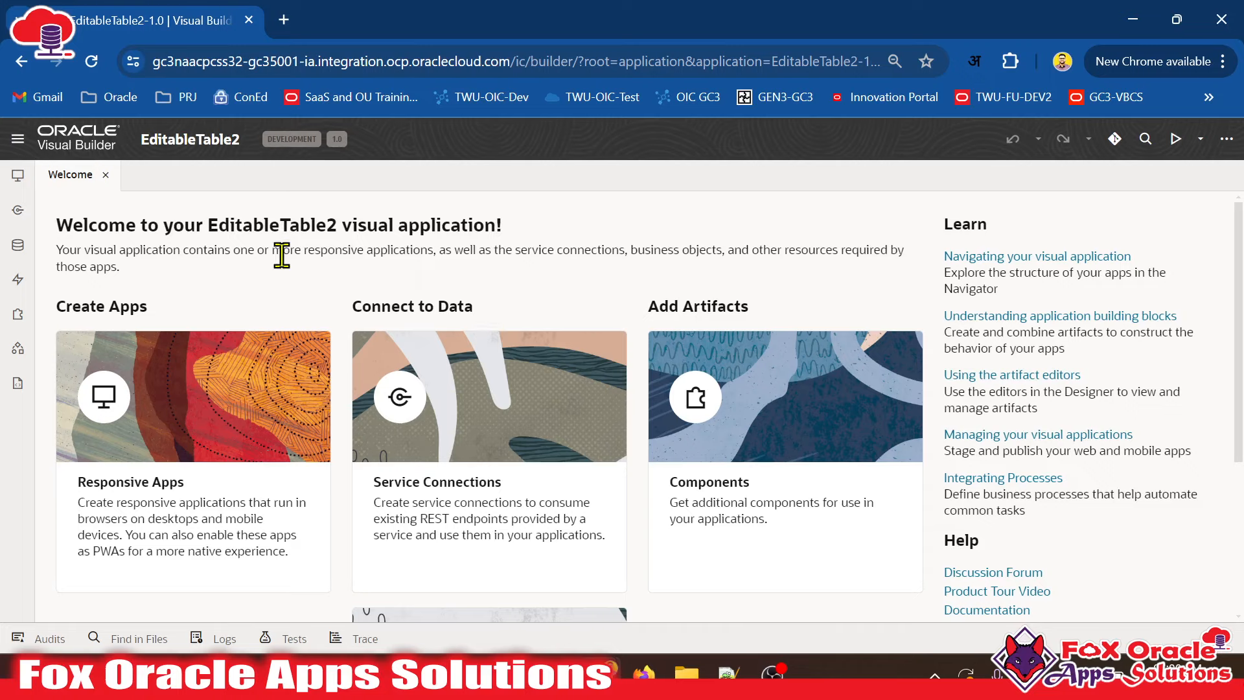
- Create a business object named EmployeeBO and display its fields
{"action": "left_click", "coordinate": [18, 246]}
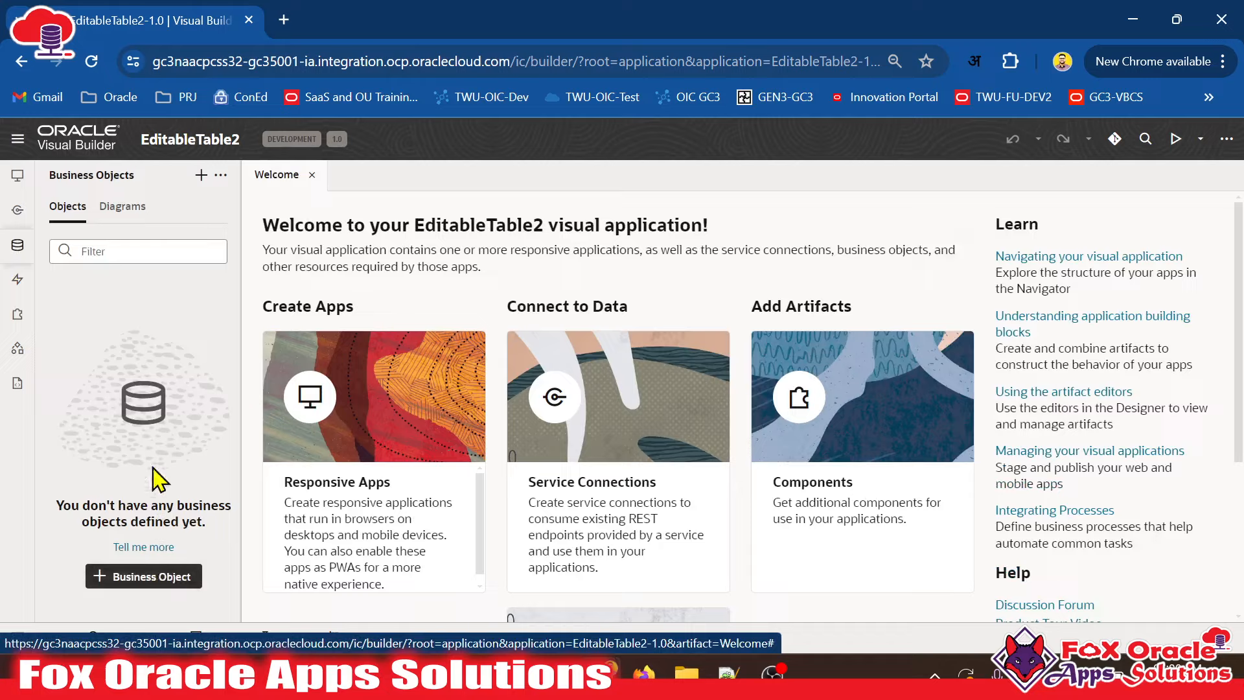
{"action": "left_click_drag", "start_coordinate": [241, 367], "coordinate": [322, 360]}
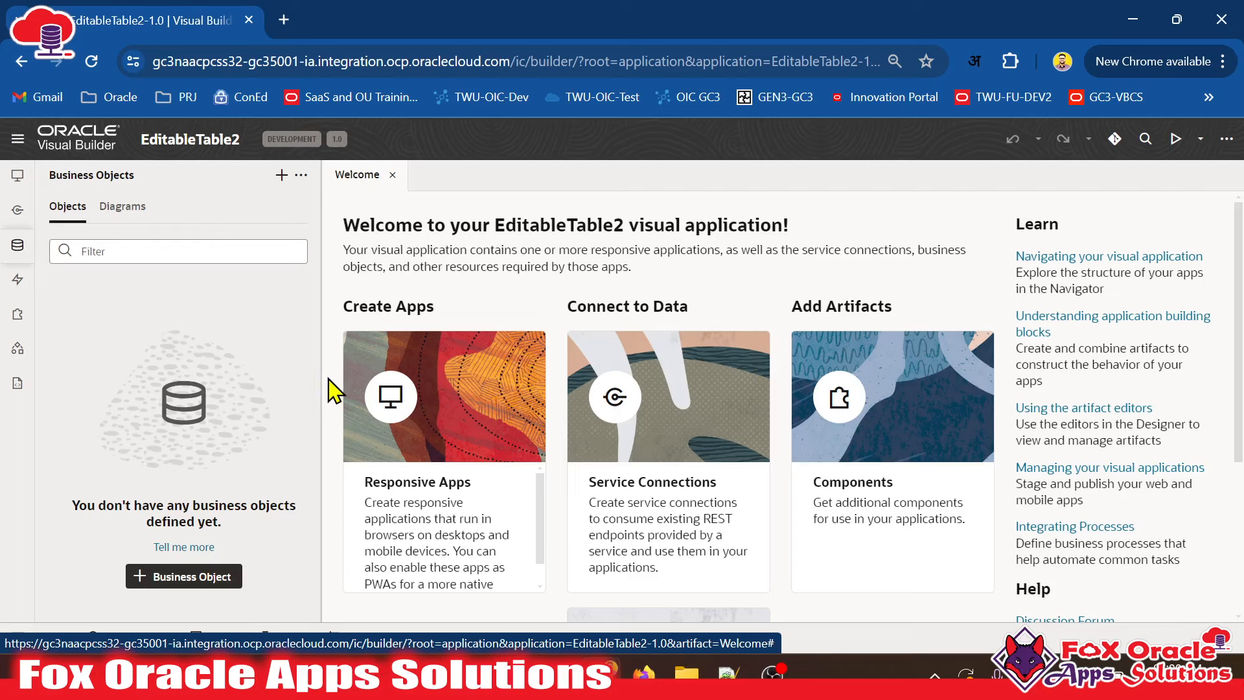
{"action": "left_click_drag", "start_coordinate": [321, 381], "coordinate": [273, 383]}
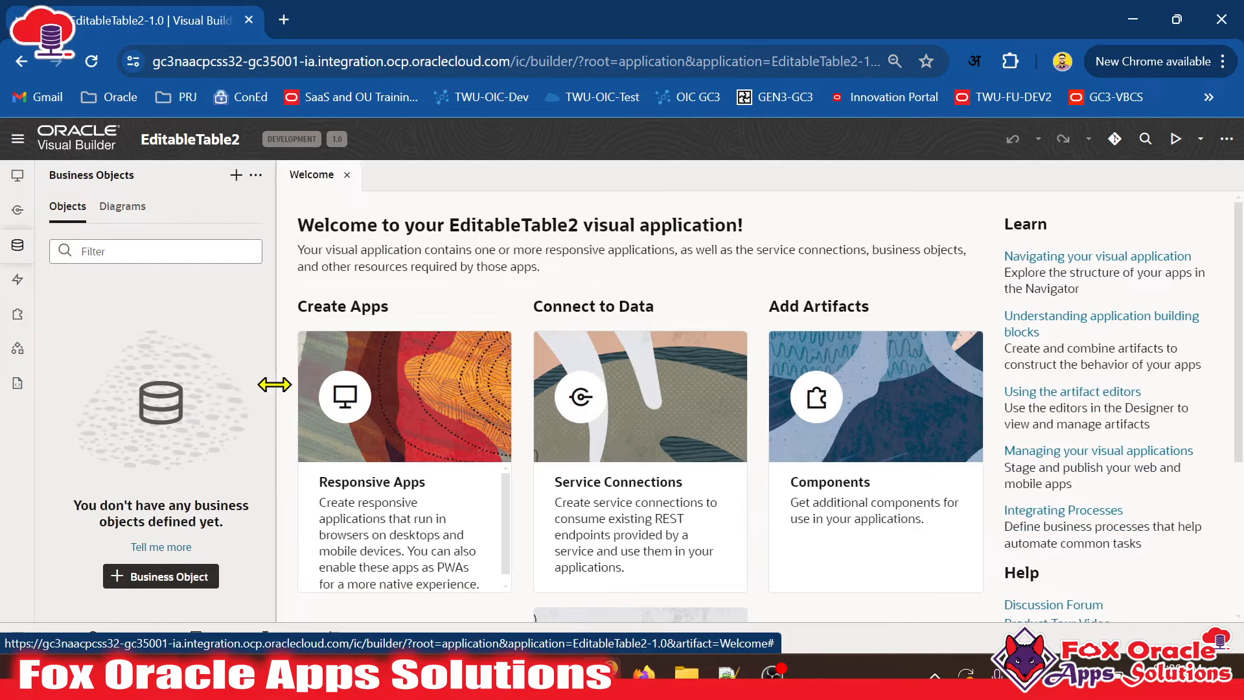
{"action": "left_click", "coordinate": [163, 580]}
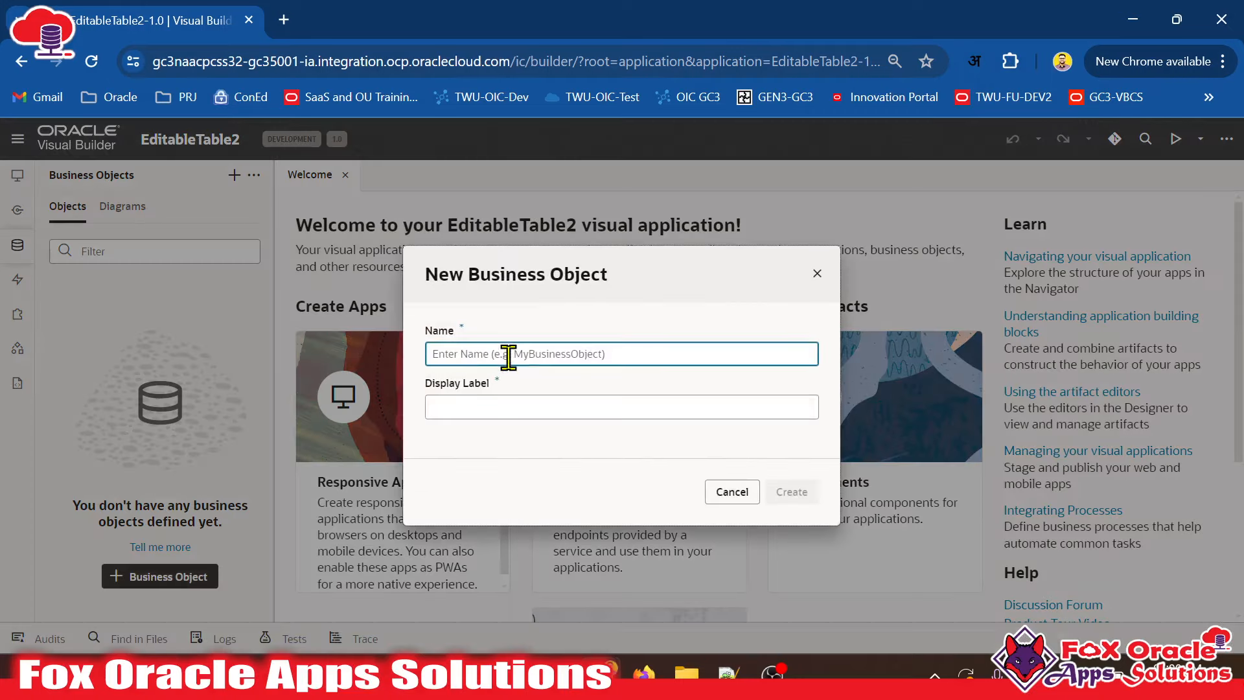
{"action": "type", "text": "EmployeeBO"}
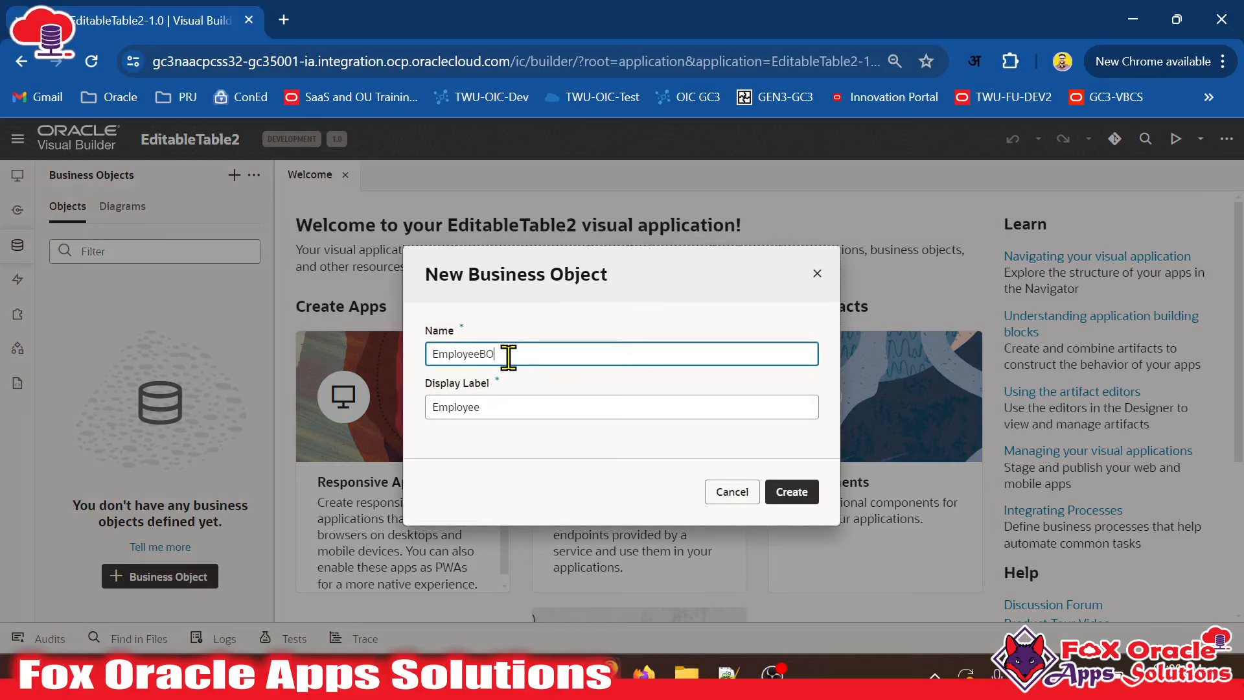
{"action": "left_click", "coordinate": [786, 493]}
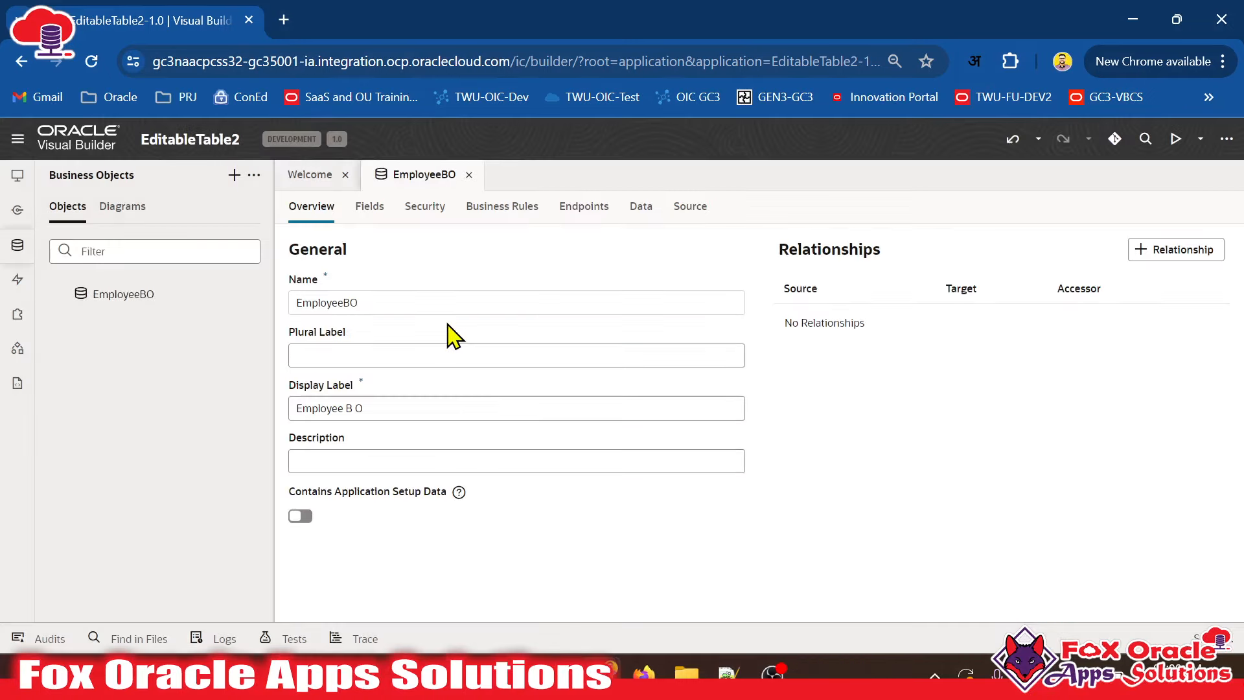
{"action": "left_click", "coordinate": [368, 209]}
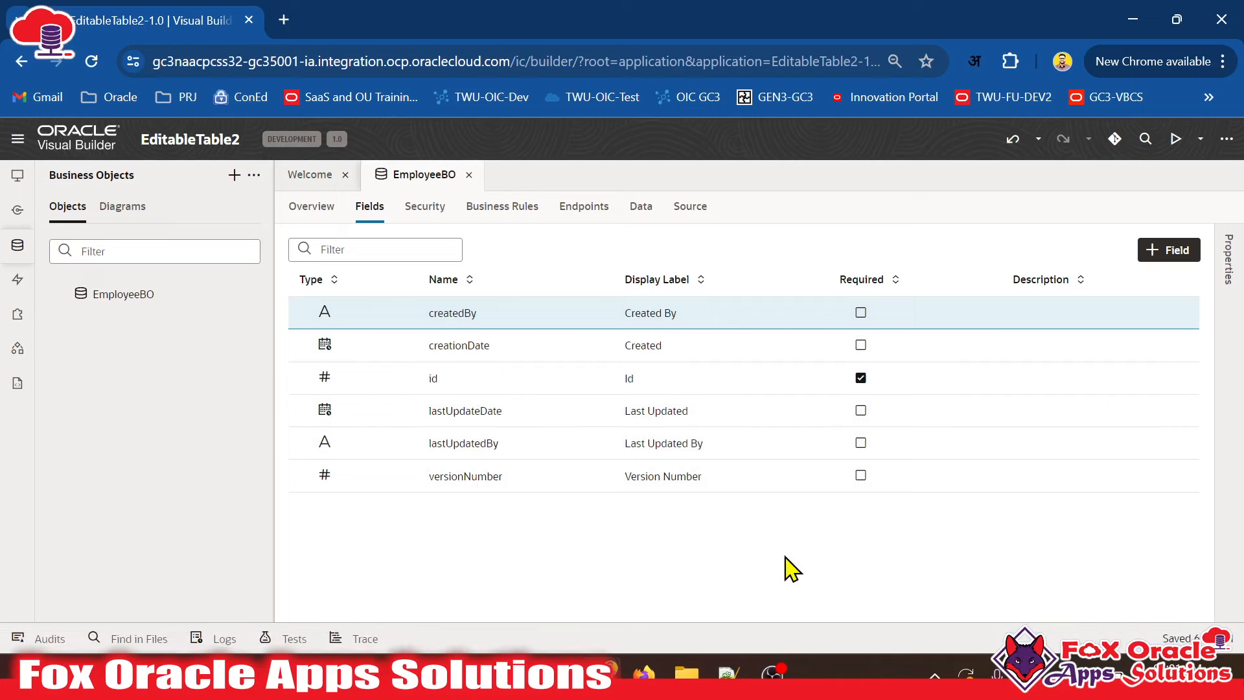
- Open Employee.csv from the VBCS Learning folder in Excel and fit all column widths to their contents
{"action": "mouse_move", "coordinate": [689, 664]}
{"action": "left_click", "coordinate": [591, 569]}
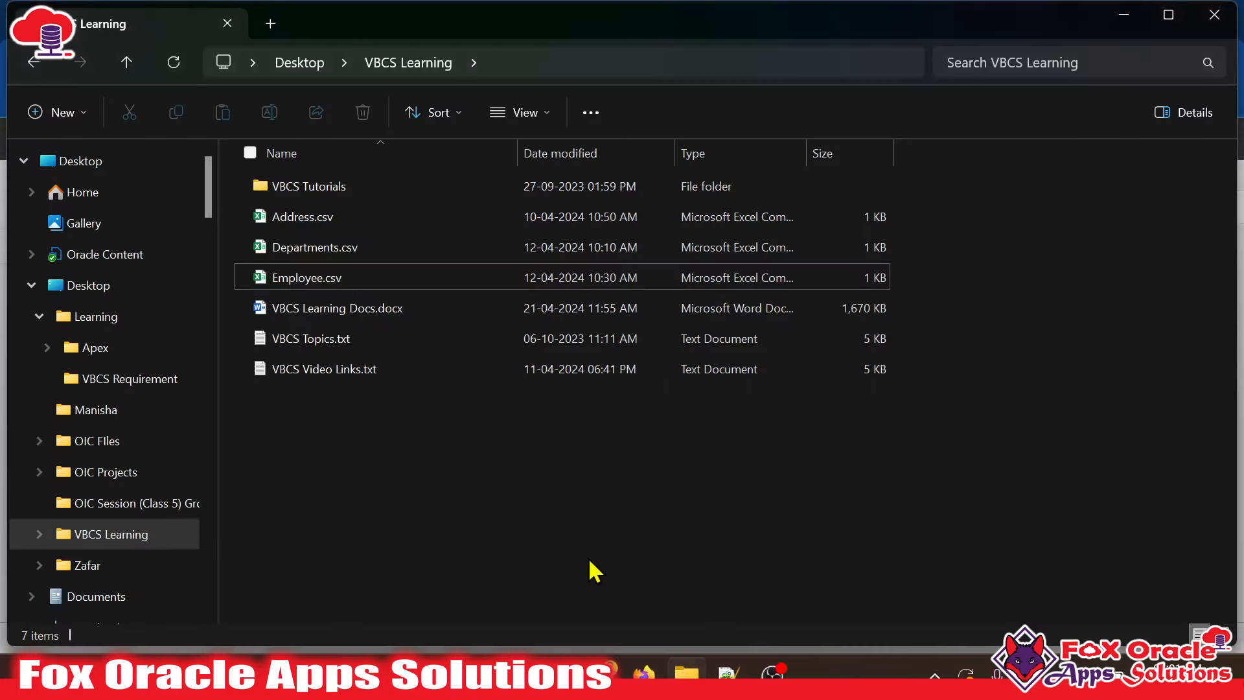
{"action": "double_click", "coordinate": [309, 279]}
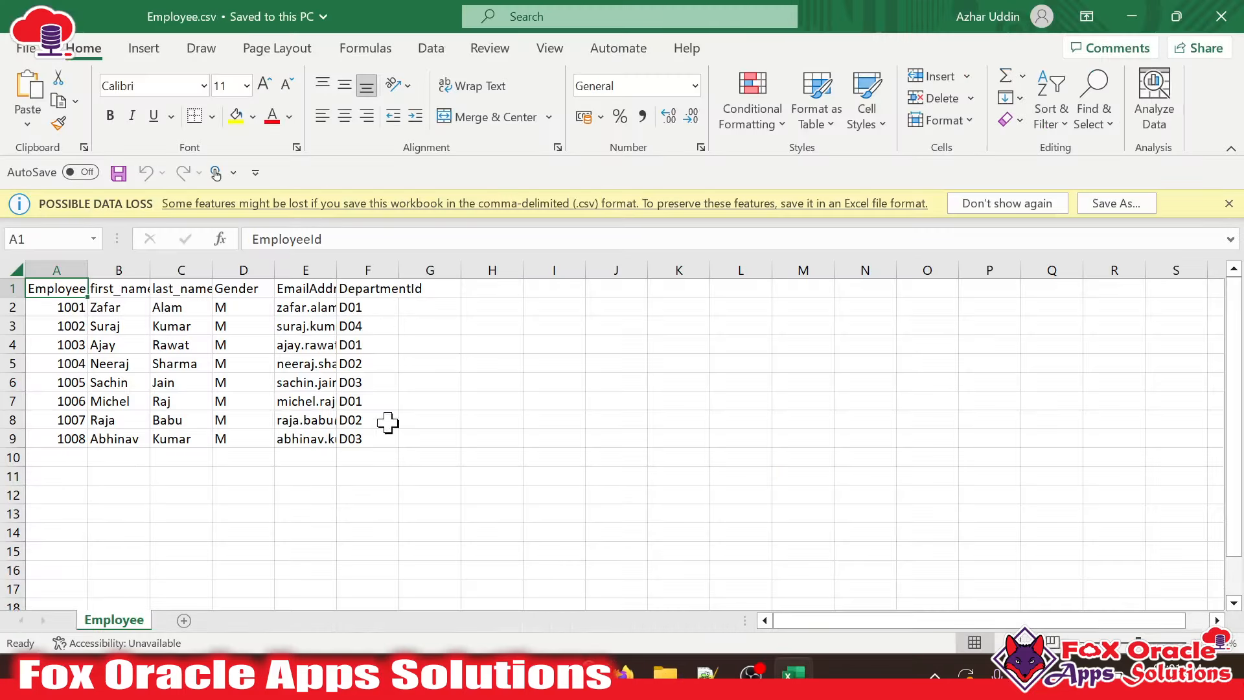
{"action": "key", "text": "ctrl+a"}
{"action": "double_click", "coordinate": [89, 269]}
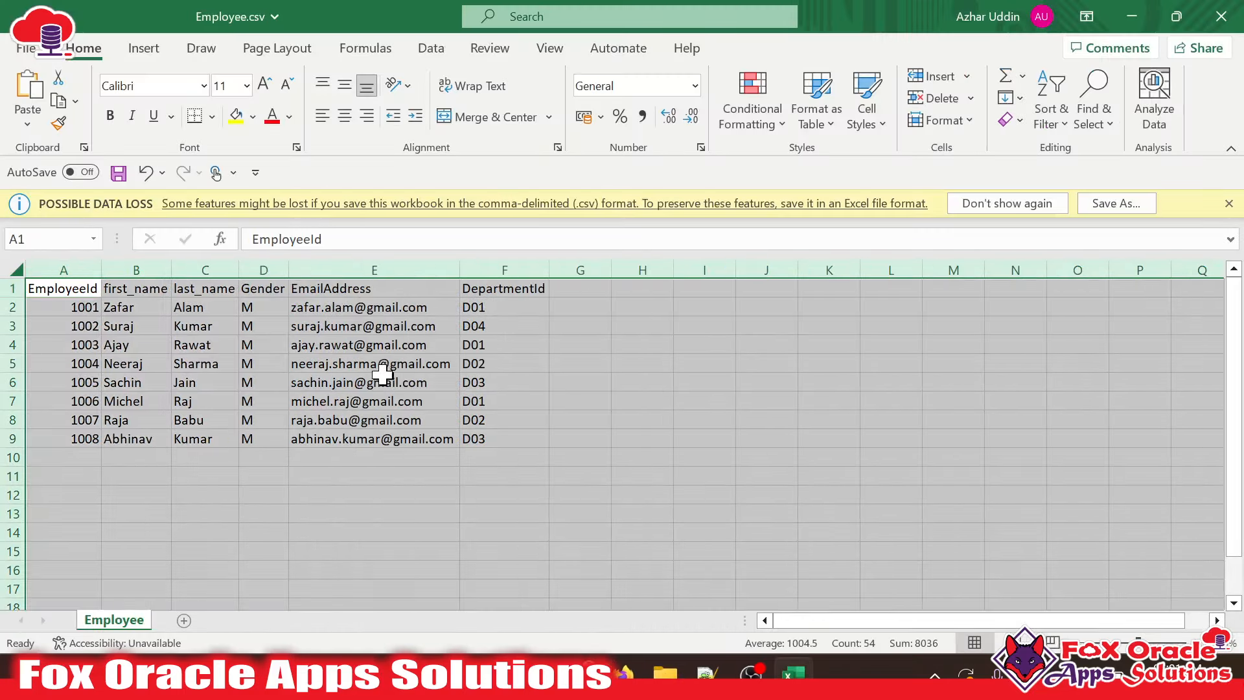
{"action": "left_click", "coordinate": [387, 381]}
{"action": "left_click", "coordinate": [74, 292]}
{"action": "left_click_drag", "start_coordinate": [477, 439], "coordinate": [37, 318]}
{"action": "left_click", "coordinate": [75, 303]}
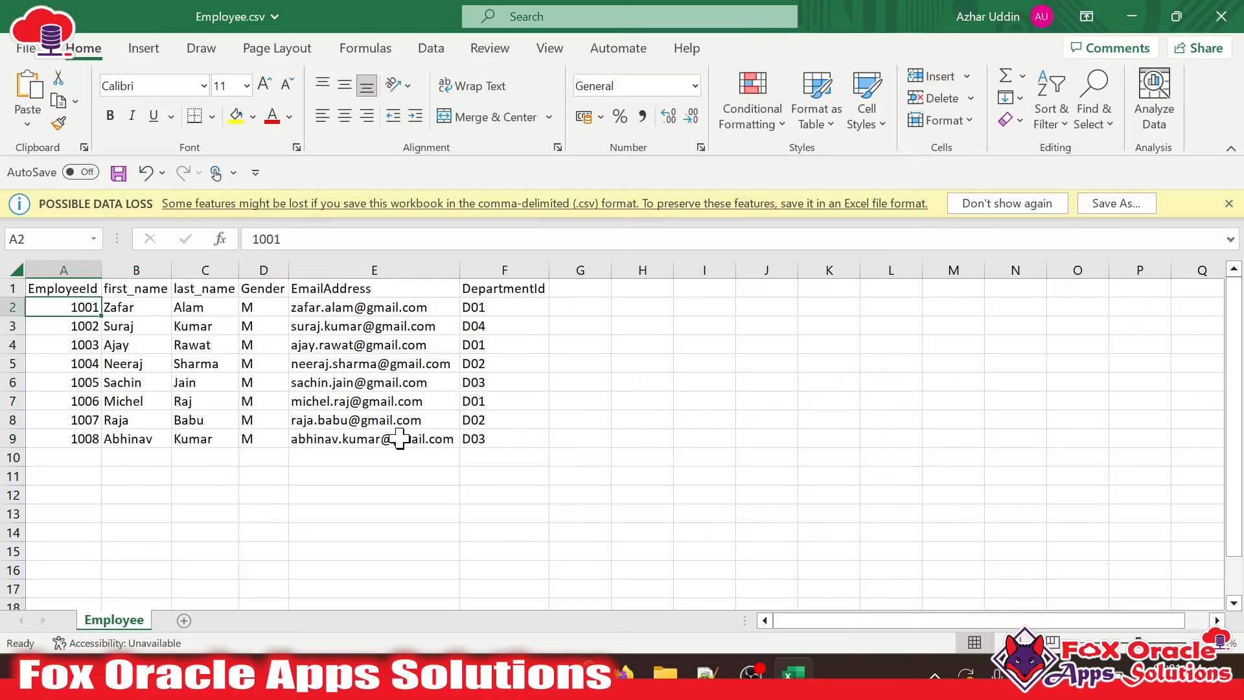
- Take the EmployeeId header from Employee.csv and create a String field with that label in EmployeeBO in Visual Builder
{"action": "left_click", "coordinate": [76, 286]}
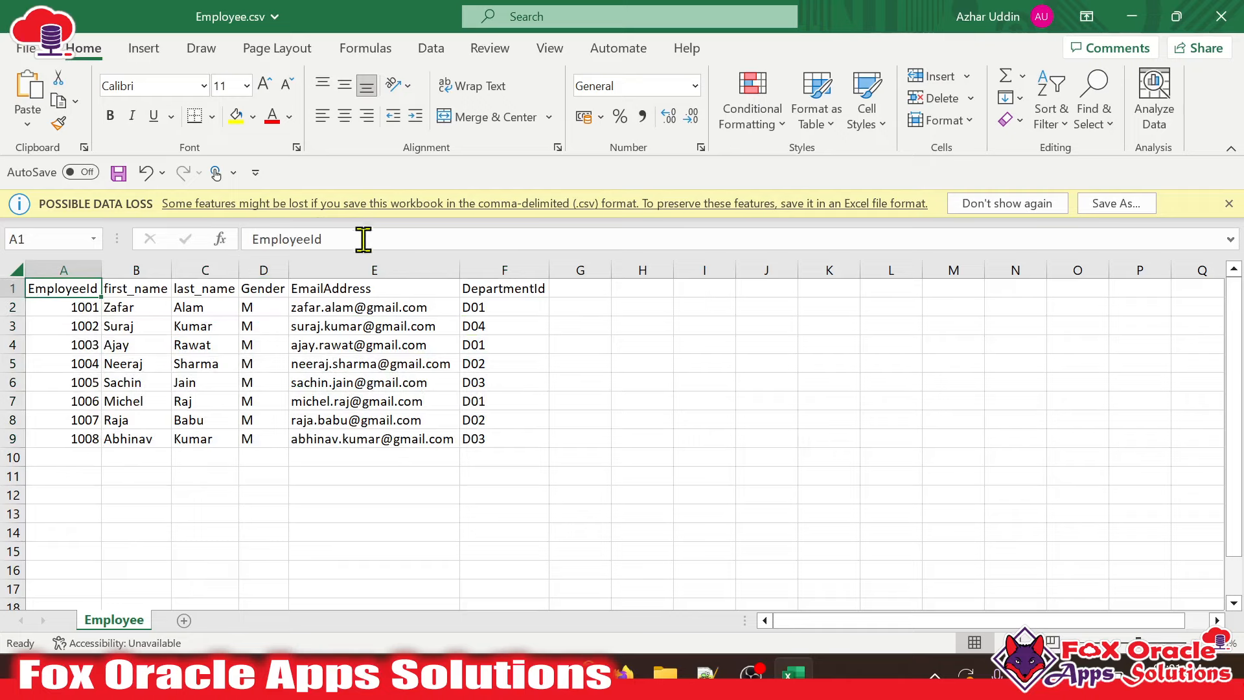
{"action": "double_click", "coordinate": [341, 239]}
{"action": "key", "text": "alt+Tab"}
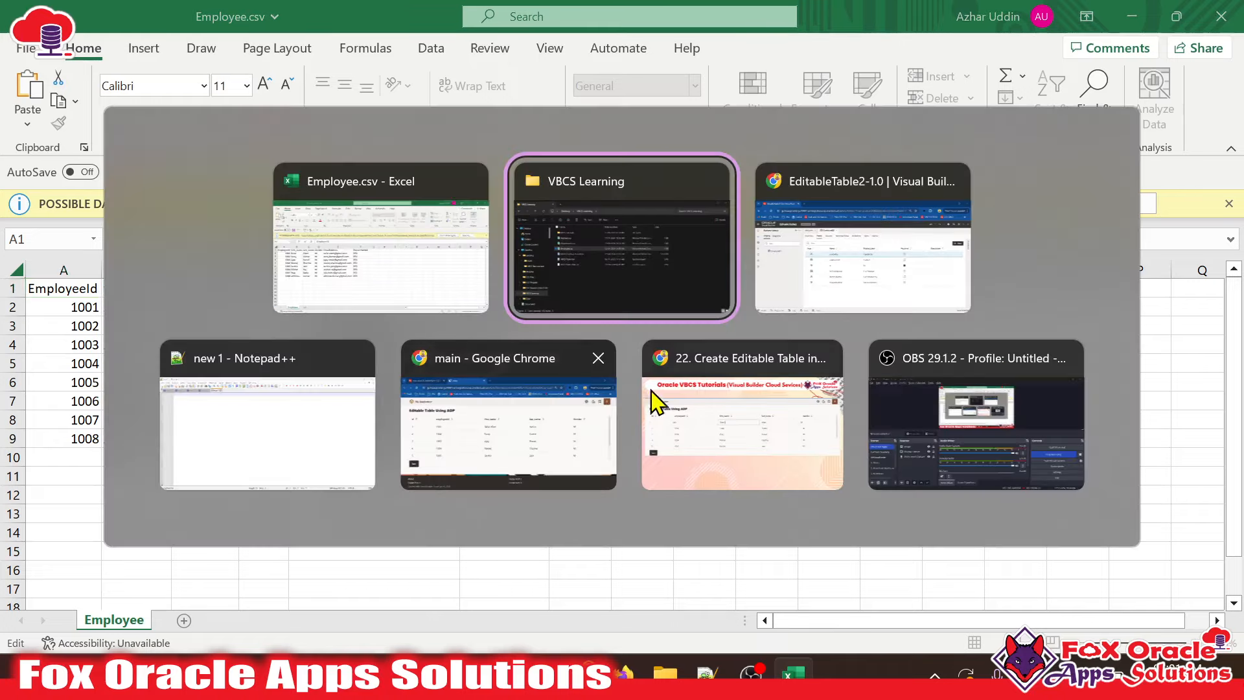
{"action": "key", "text": "alt+Tab"}
{"action": "left_click", "coordinate": [1177, 257]}
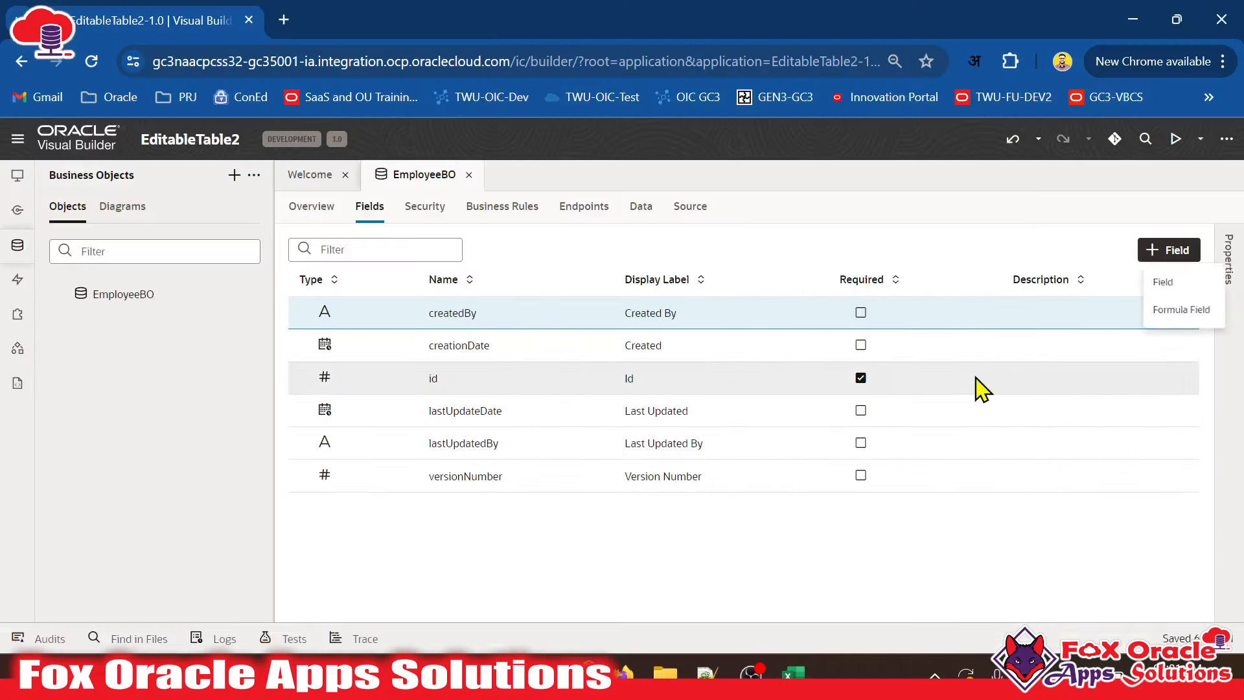
{"action": "left_click", "coordinate": [1181, 286]}
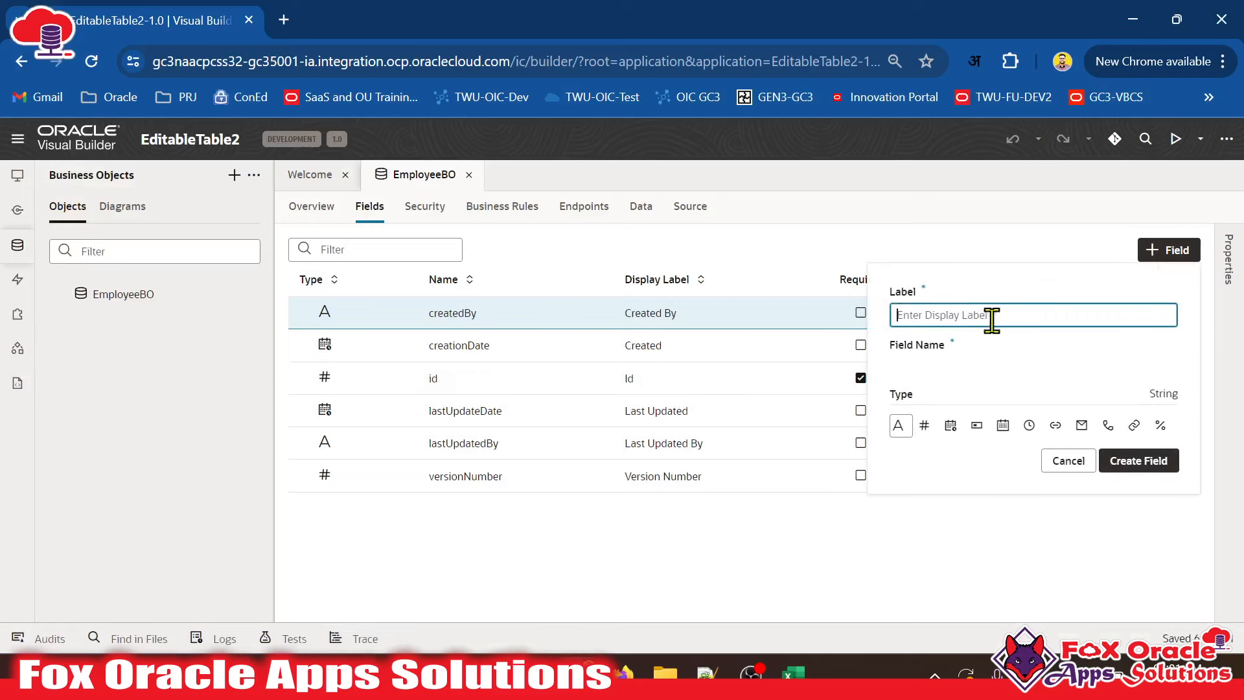
{"action": "type", "text": "EmployeeId"}
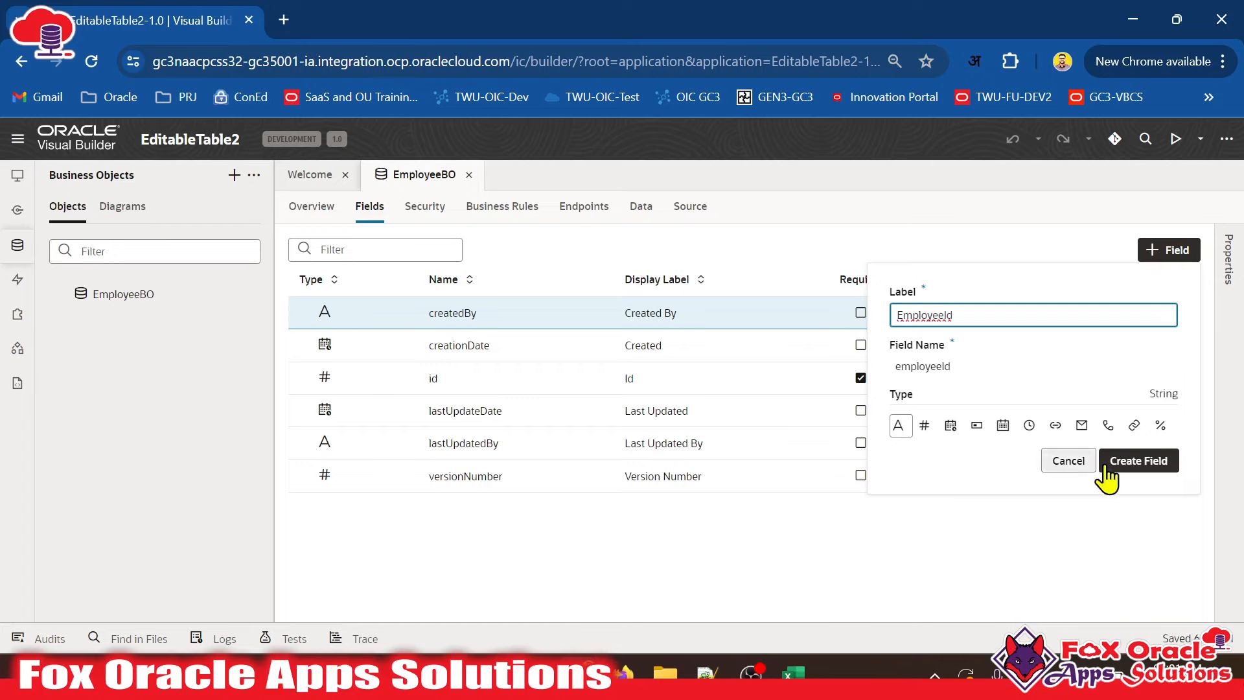
{"action": "left_click", "coordinate": [1132, 463]}
- Copy the first_name header from Employee.csv in Excel and create a String field with that label in EmployeeBO
{"action": "key", "text": "alt+Tab"}
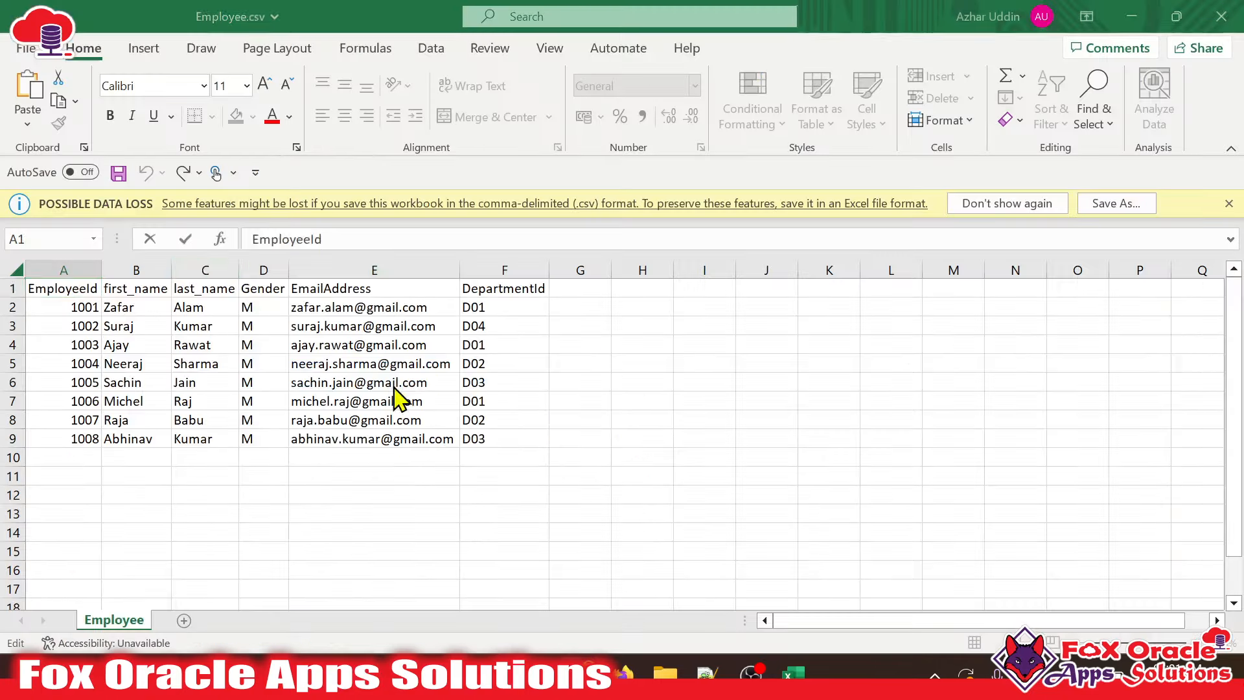
{"action": "left_click", "coordinate": [165, 289]}
{"action": "key", "text": "ctrl+c"}
{"action": "key", "text": "alt+Tab"}
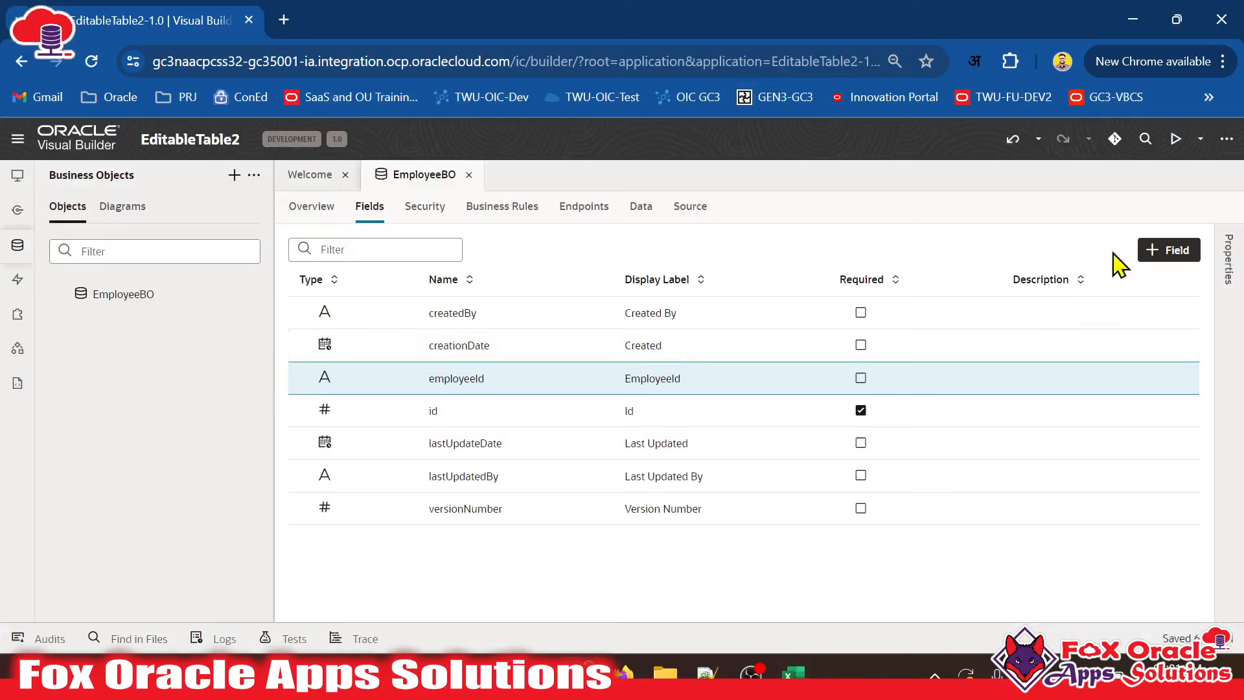
{"action": "left_click", "coordinate": [1167, 250]}
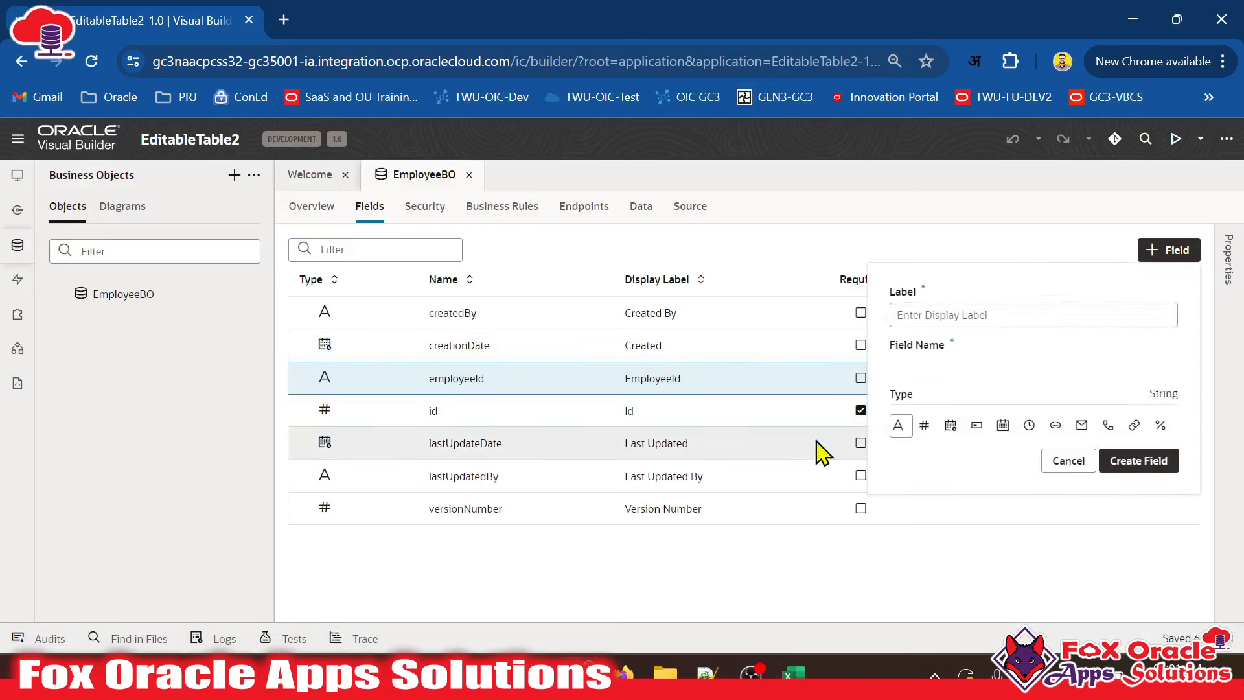
{"action": "left_click", "coordinate": [963, 315]}
{"action": "key", "text": "ctrl+v"}
{"action": "left_click", "coordinate": [1131, 460]}
- Copy the last_name header from Employee.csv in Excel and create a String field with that label in EmployeeBO
{"action": "key", "text": "alt+Tab"}
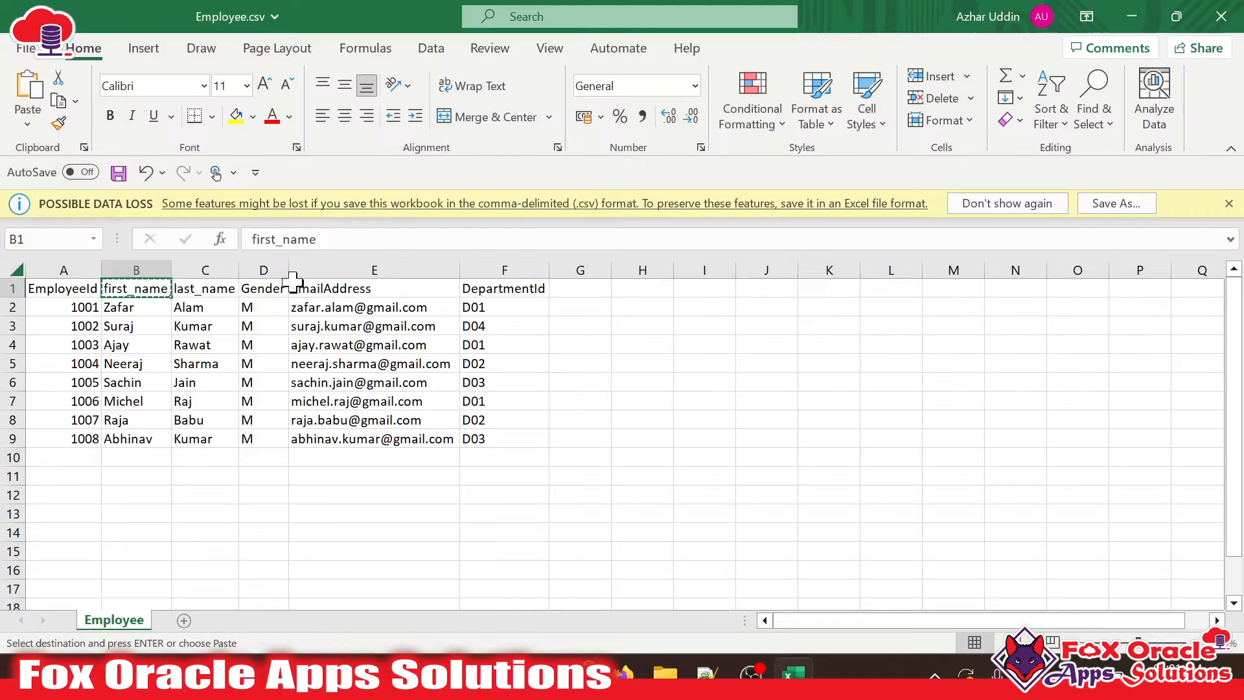
{"action": "left_click", "coordinate": [200, 286]}
{"action": "key", "text": "ctrl+c"}
{"action": "key", "text": "alt+Tab"}
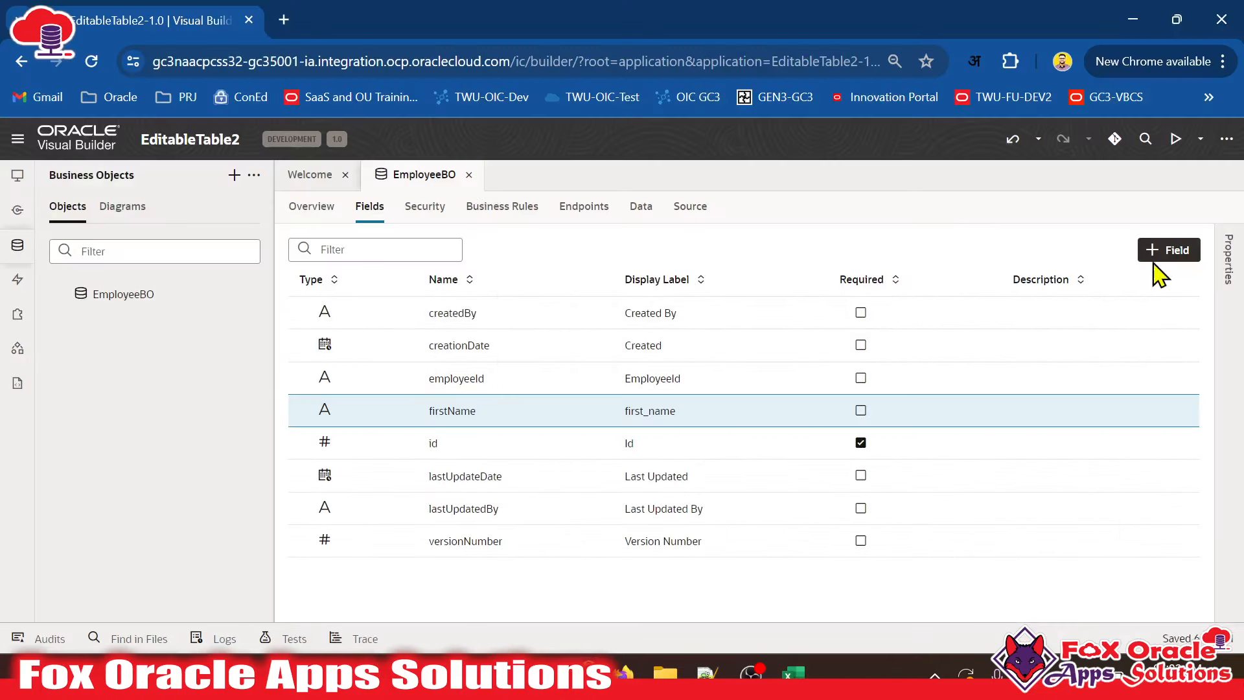
{"action": "left_click", "coordinate": [1163, 252]}
{"action": "left_click", "coordinate": [1157, 283]}
{"action": "left_click", "coordinate": [972, 315]}
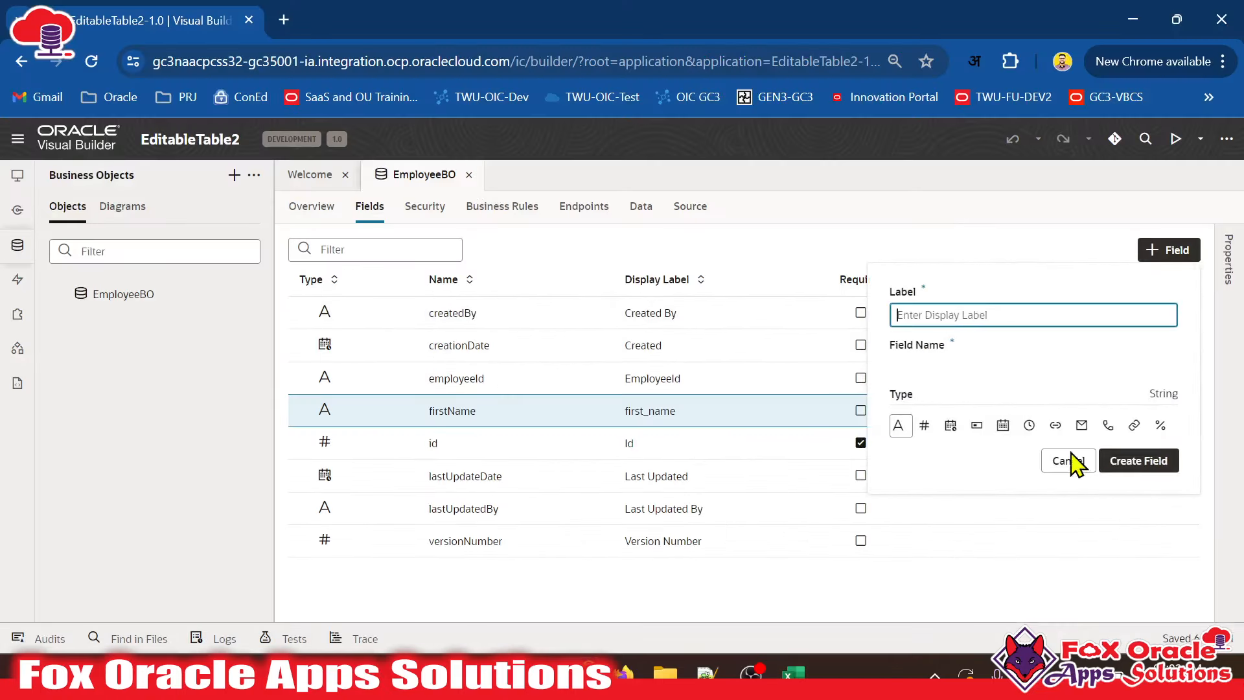
{"action": "key", "text": "ctrl+v"}
{"action": "left_click", "coordinate": [1139, 460]}
- Copy the Gender header from Employee.csv in Excel and create a String field with that label in EmployeeBO
{"action": "key", "text": "alt+Tab"}
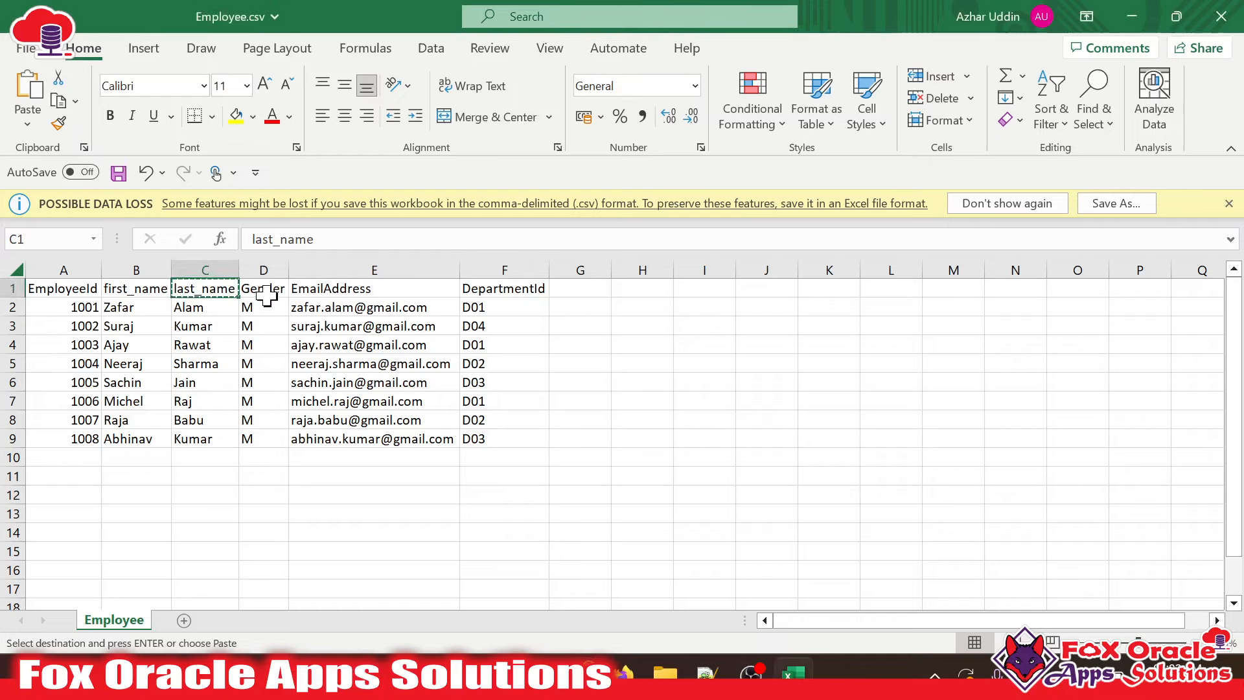
{"action": "left_click", "coordinate": [263, 288]}
{"action": "key", "text": "ctrl+c"}
{"action": "key", "text": "alt+Tab"}
{"action": "left_click", "coordinate": [1195, 256]}
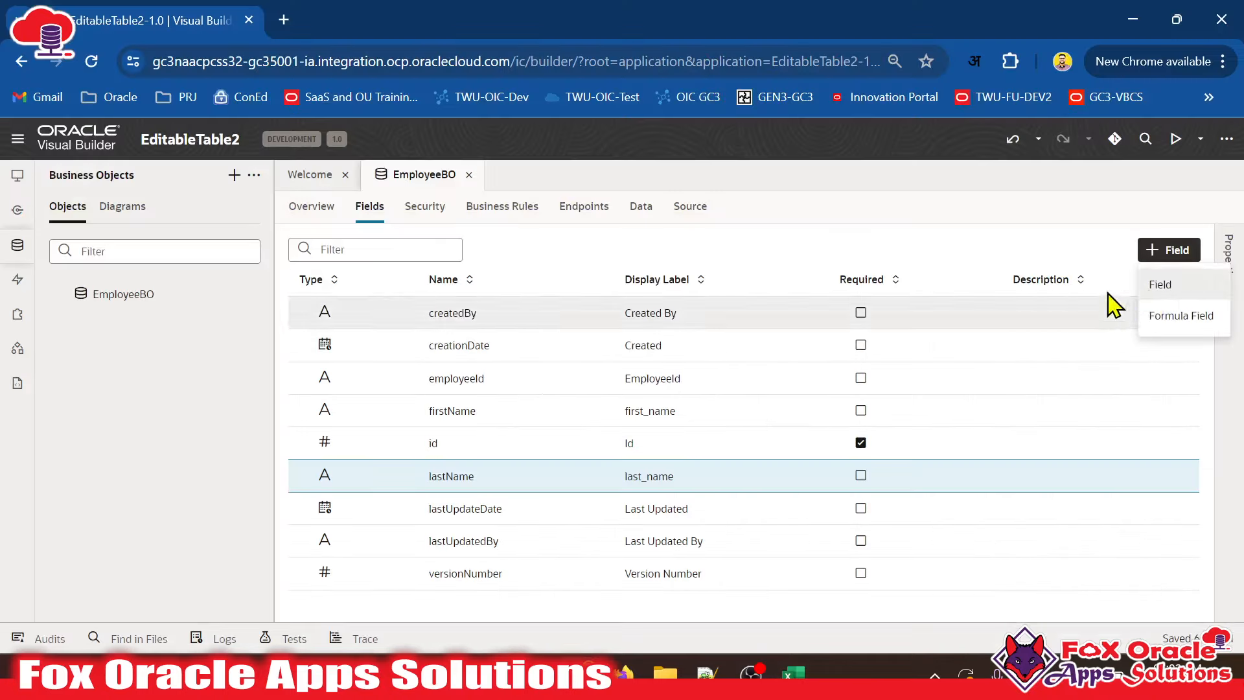
{"action": "left_click", "coordinate": [1158, 282]}
{"action": "key", "text": "ctrl+v"}
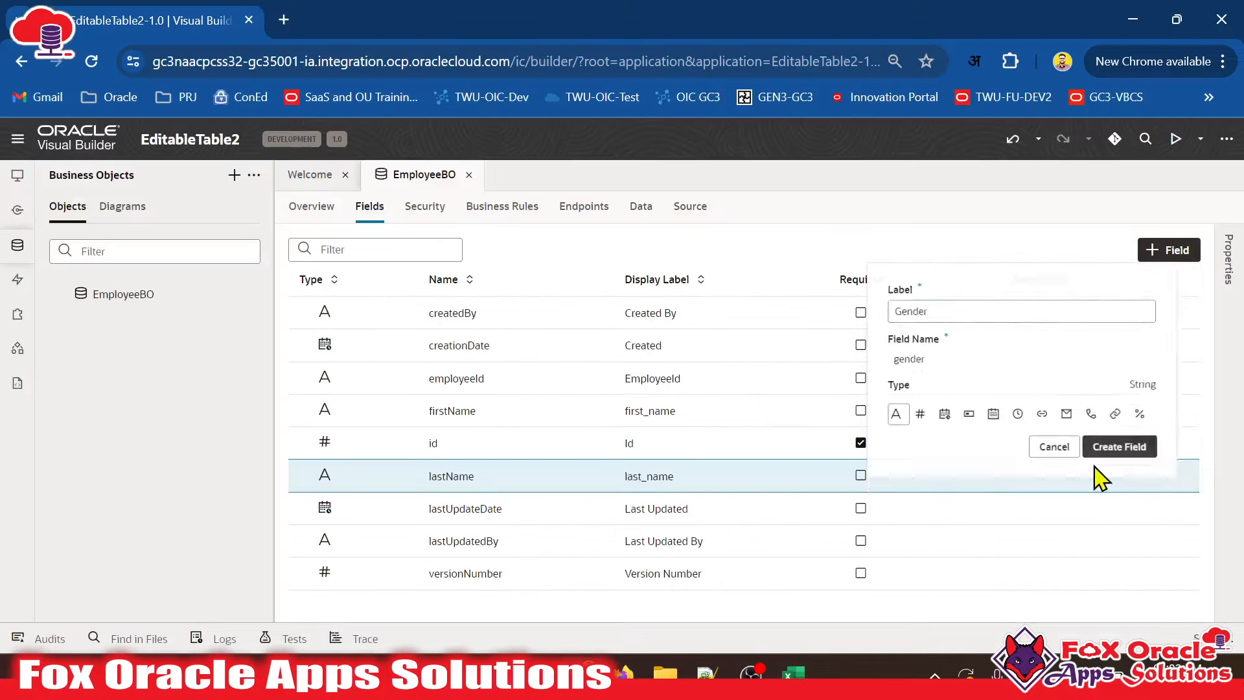
{"action": "left_click", "coordinate": [1102, 462]}
- Copy the EmailAddress header from Employee.csv in Excel and create a String field with that label in EmployeeBO
{"action": "key", "text": "alt+Tab"}
{"action": "left_click", "coordinate": [333, 289]}
{"action": "key", "text": "ctrl+c"}
{"action": "key", "text": "alt+Tab"}
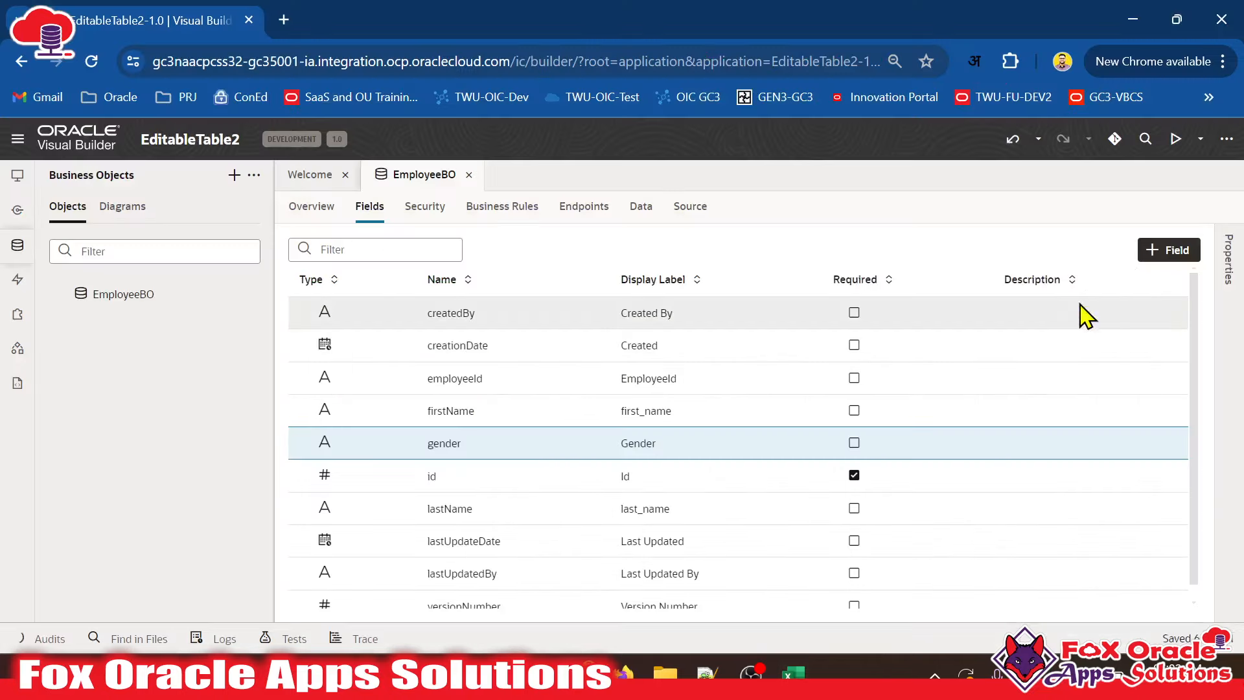
{"action": "left_click", "coordinate": [1160, 250]}
{"action": "left_click", "coordinate": [1160, 282]}
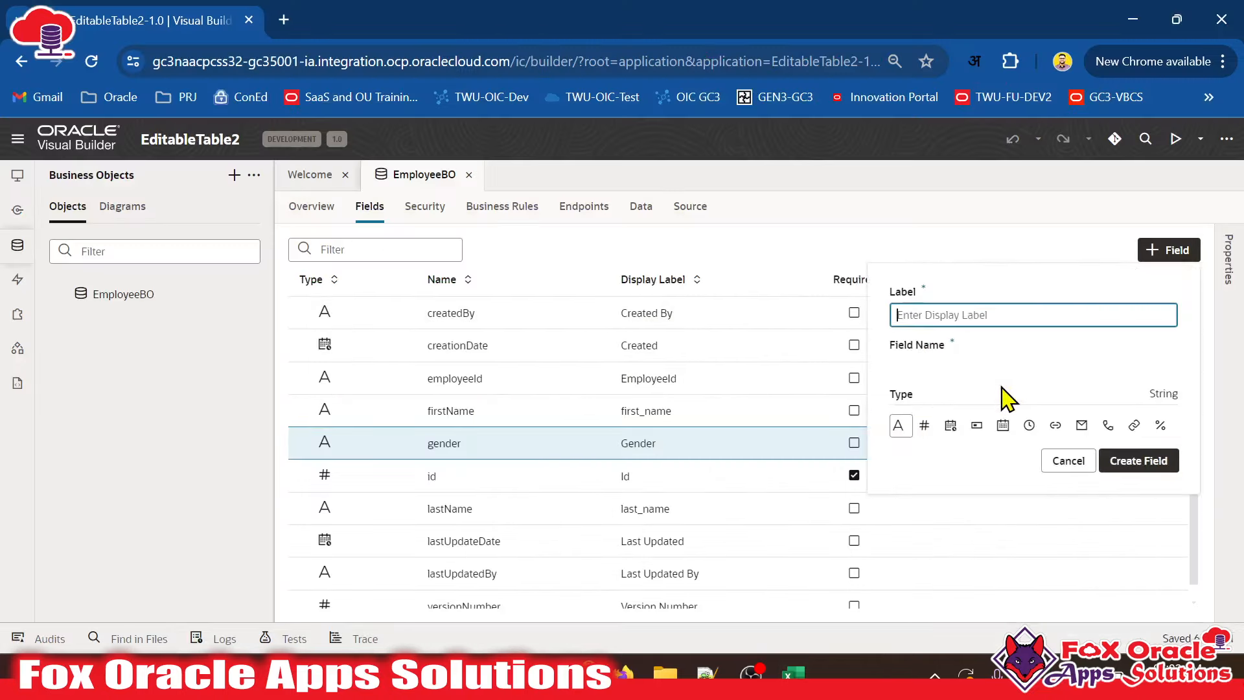
{"action": "key", "text": "ctrl+v"}
{"action": "left_click", "coordinate": [1136, 461]}
- Copy the DepartmentId header from Employee.csv in Excel and create a String field with that label in EmployeeBO
{"action": "key", "text": "alt+Tab"}
{"action": "left_click", "coordinate": [496, 288]}
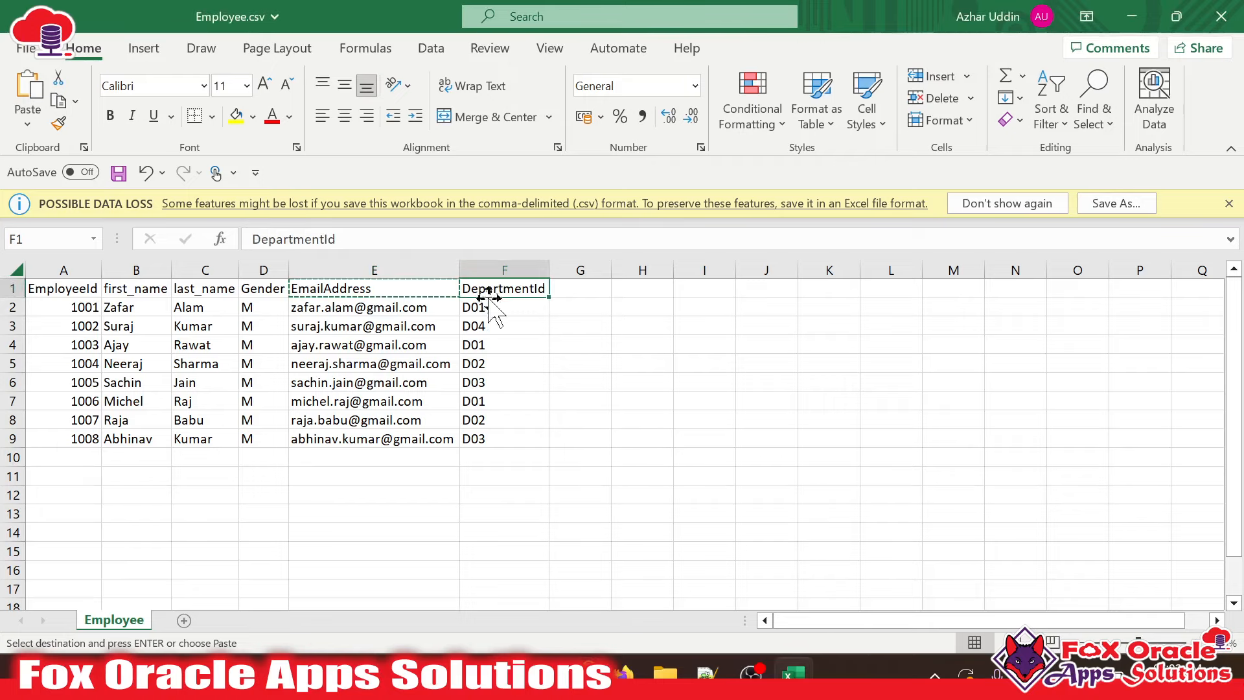
{"action": "key", "text": "ctrl+c"}
{"action": "key", "text": "alt+Tab"}
{"action": "left_click", "coordinate": [1174, 258]}
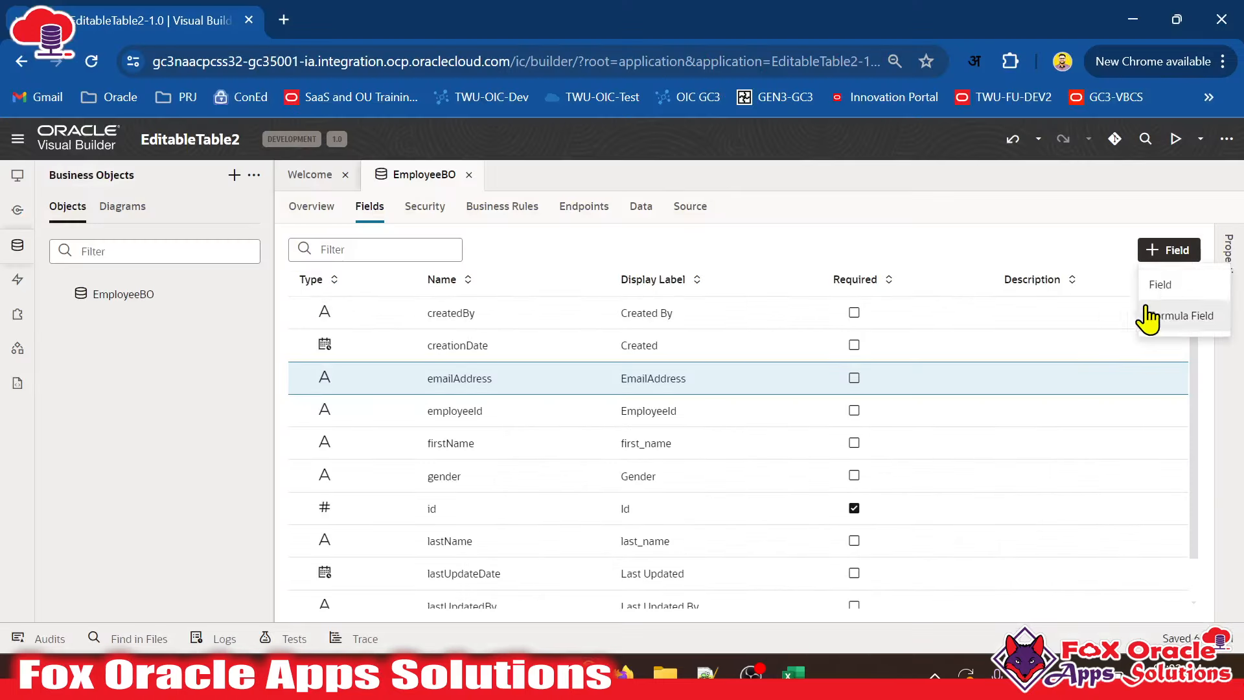
{"action": "left_click", "coordinate": [1154, 284]}
{"action": "key", "text": "ctrl+v"}
{"action": "left_click", "coordinate": [1157, 470]}
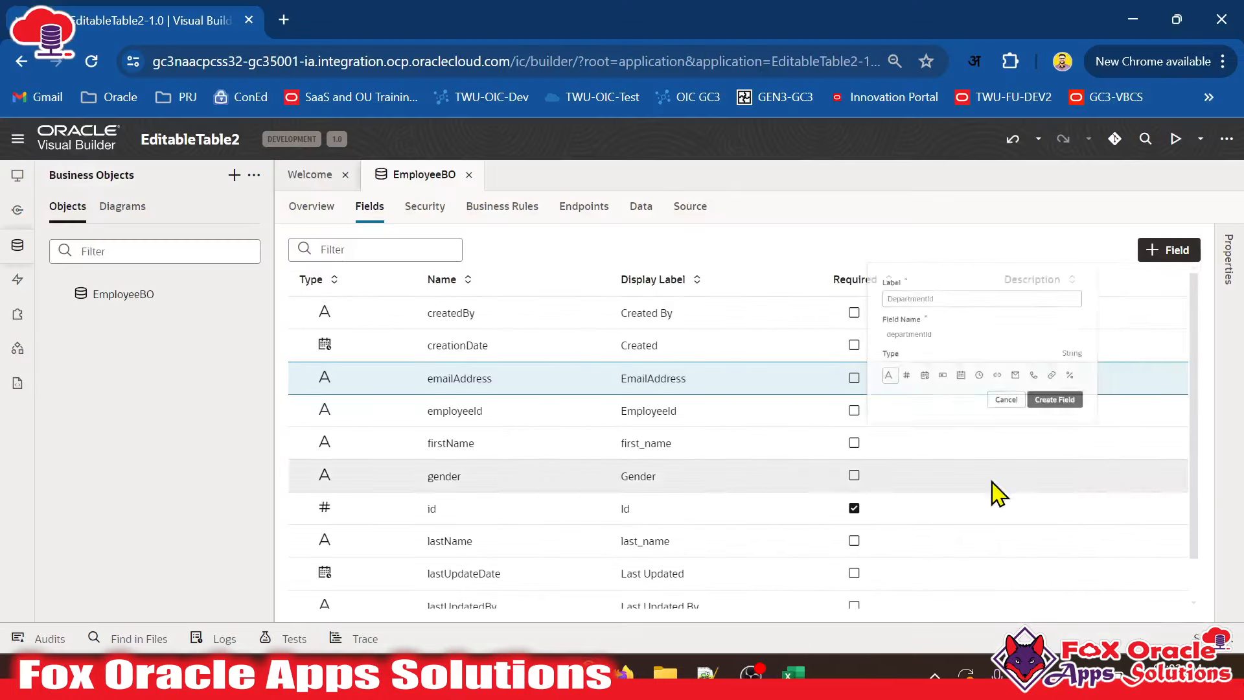
- Review the employee data rows A2:F9 of Employee.csv in Excel and compare them with the EmployeeBO field list in Visual Builder
{"action": "key", "text": "alt+Tab"}
{"action": "left_click_drag", "start_coordinate": [77, 293], "coordinate": [512, 439]}
{"action": "left_click", "coordinate": [426, 397]}
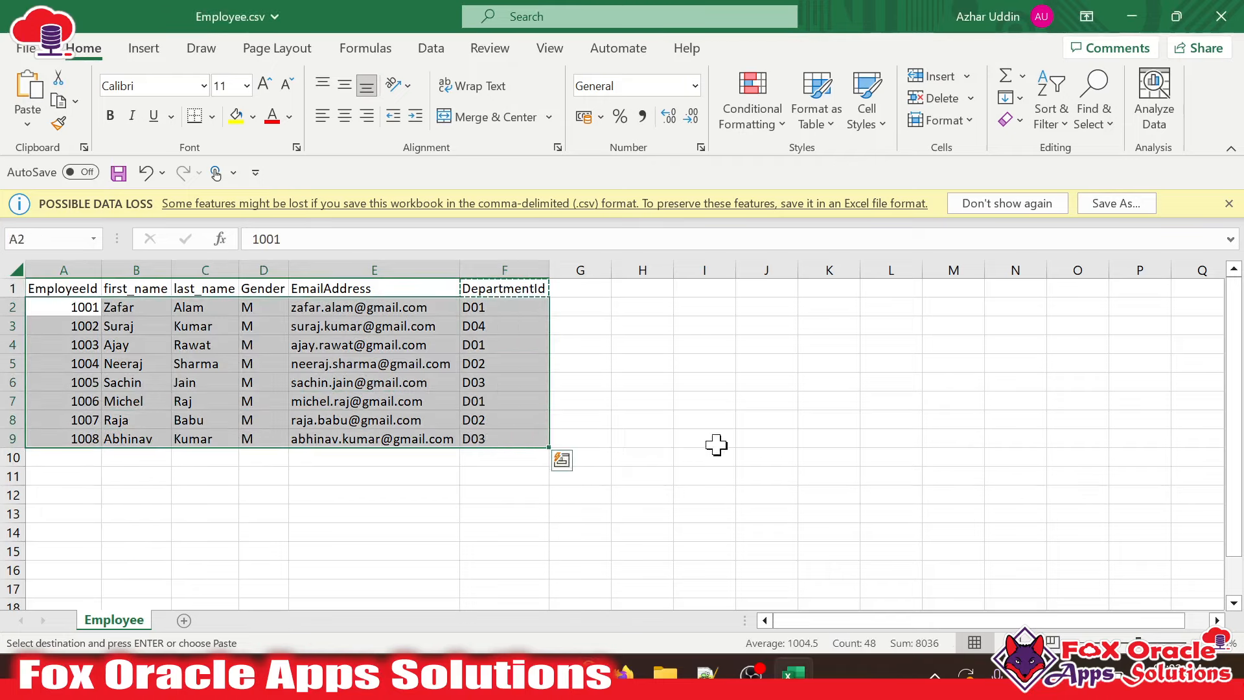
{"action": "left_click", "coordinate": [726, 439]}
{"action": "key", "text": "alt+Tab"}
{"action": "scroll", "coordinate": [635, 382], "scroll_direction": "down", "scroll_amount": 2}
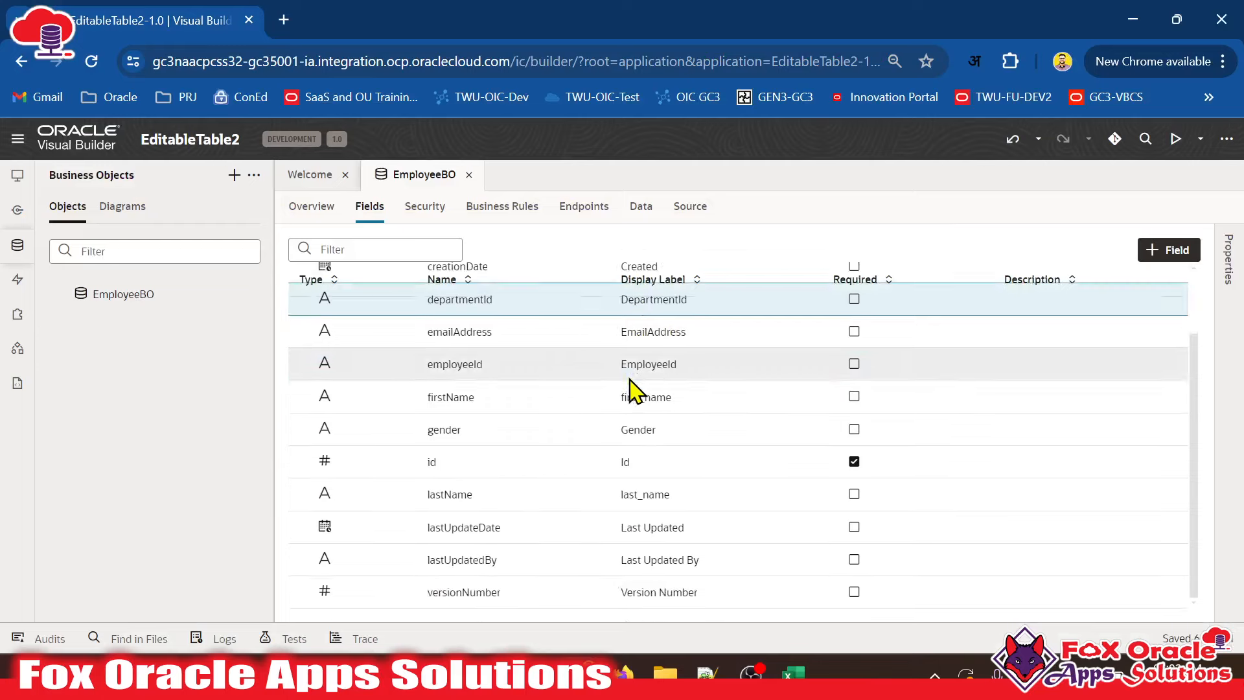
{"action": "scroll", "coordinate": [641, 421], "scroll_direction": "up", "scroll_amount": 2}
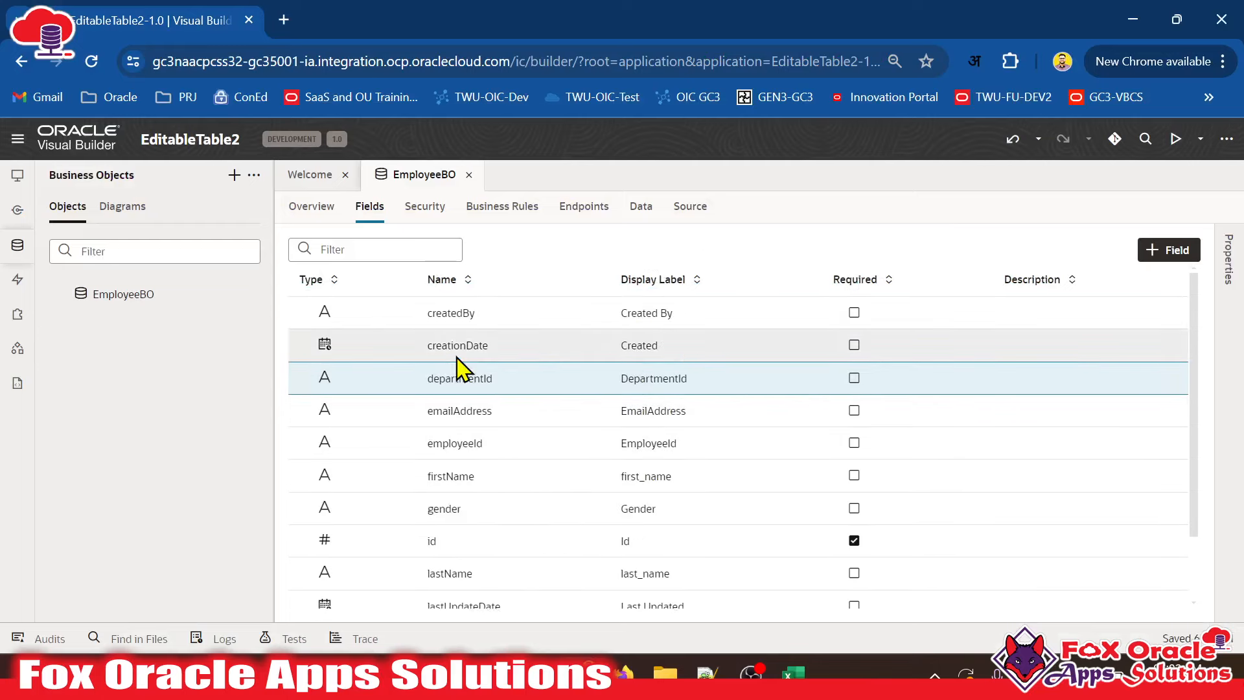
{"action": "left_click_drag", "start_coordinate": [268, 306], "coordinate": [241, 305]}
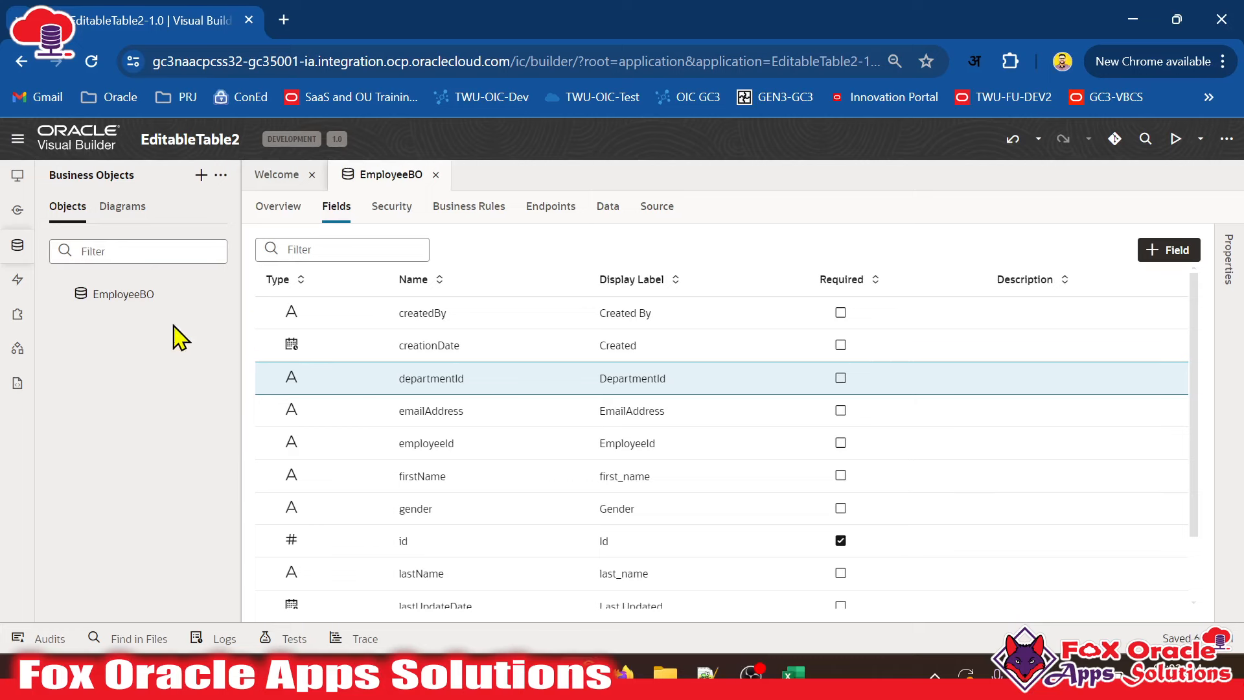
{"action": "scroll", "coordinate": [725, 439], "scroll_direction": "down", "scroll_amount": 2}
{"action": "scroll", "coordinate": [681, 444], "scroll_direction": "up", "scroll_amount": 1}
- Import Employee.csv from the VBCS Learning folder on the Desktop into EmployeeBO's Development data with Replace row handling
{"action": "left_click", "coordinate": [605, 210]}
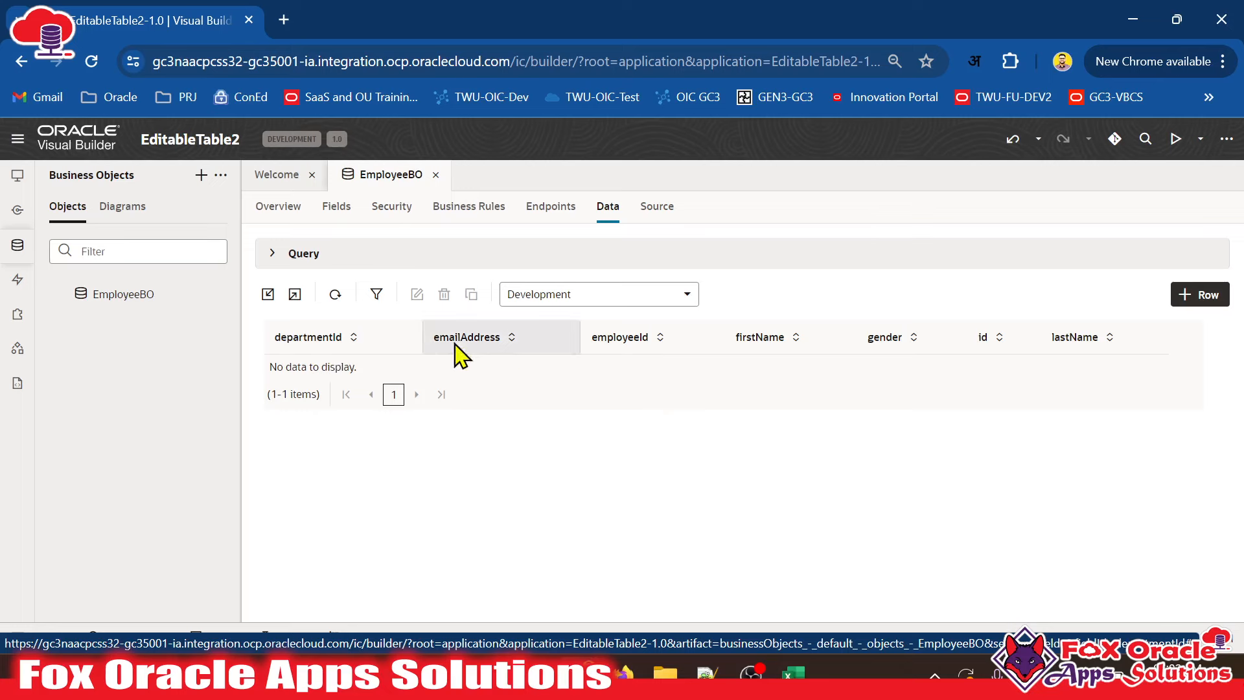
{"action": "left_click", "coordinate": [267, 295]}
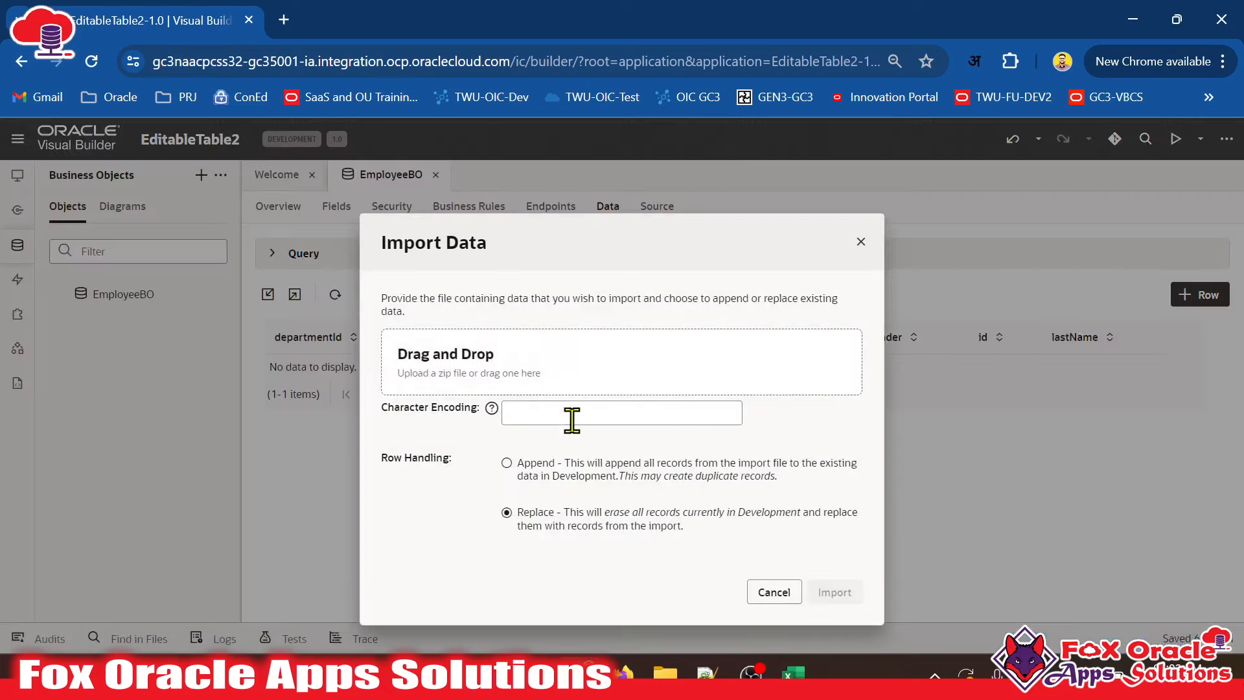
{"action": "left_click", "coordinate": [560, 374]}
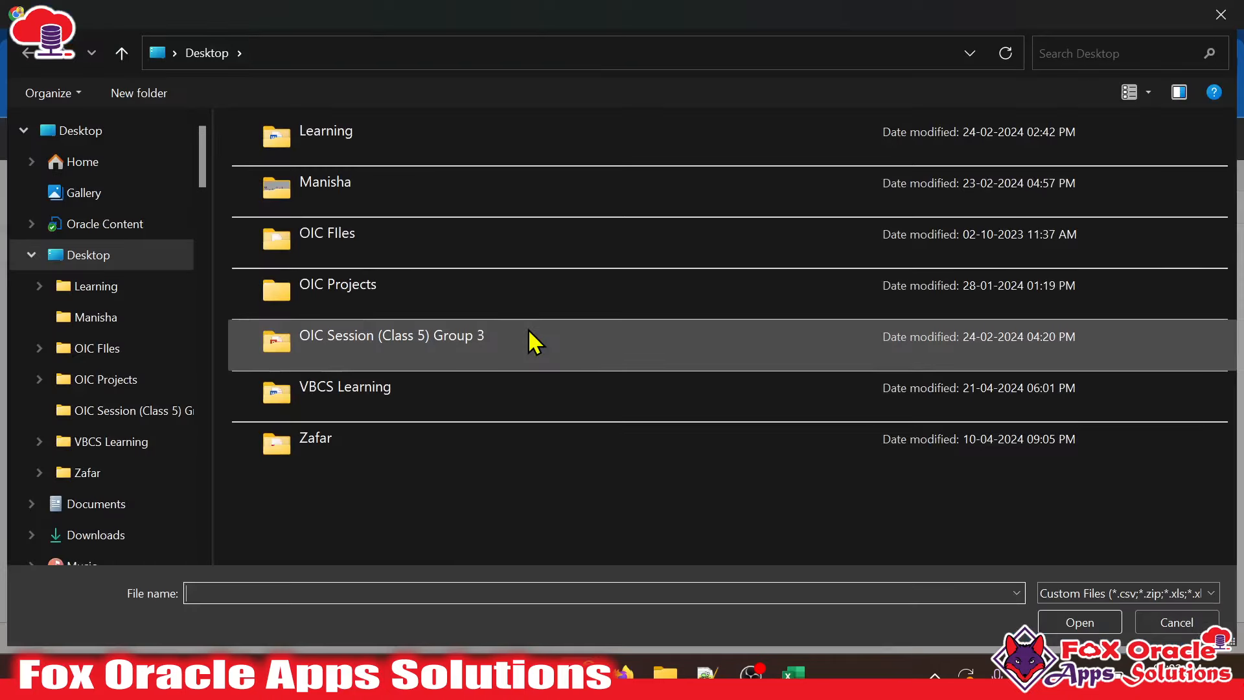
{"action": "left_click", "coordinate": [356, 403]}
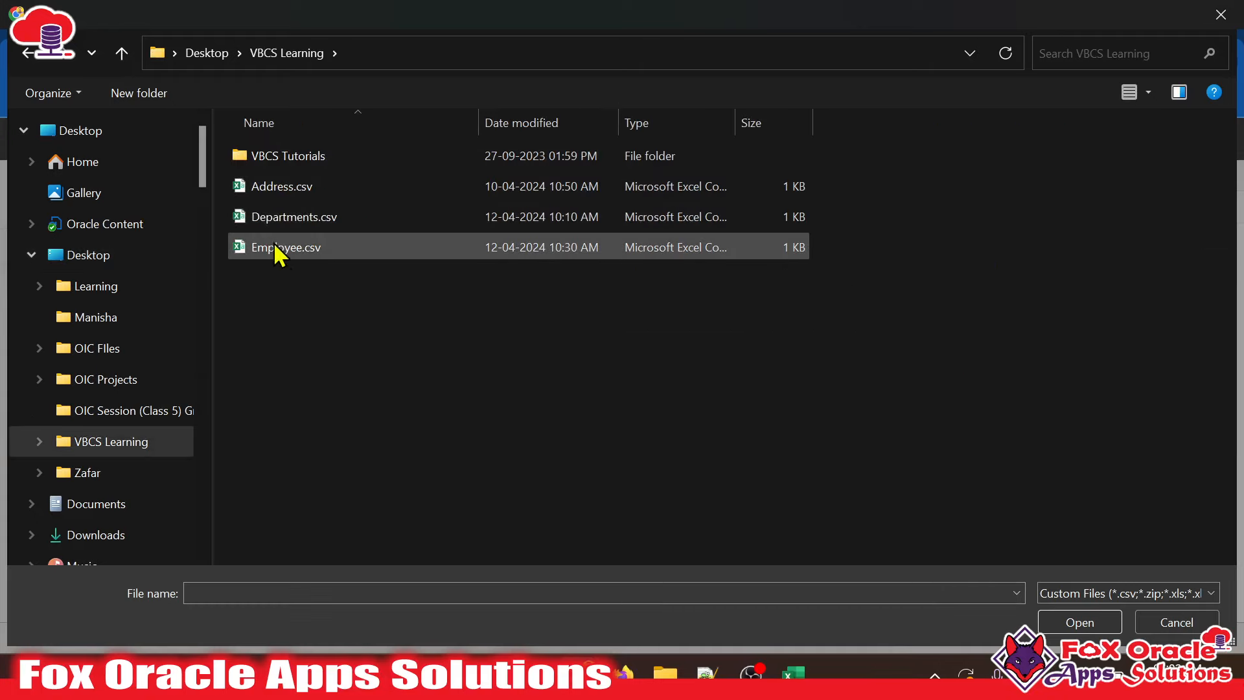
{"action": "left_click", "coordinate": [293, 255]}
{"action": "left_click", "coordinate": [1081, 621]}
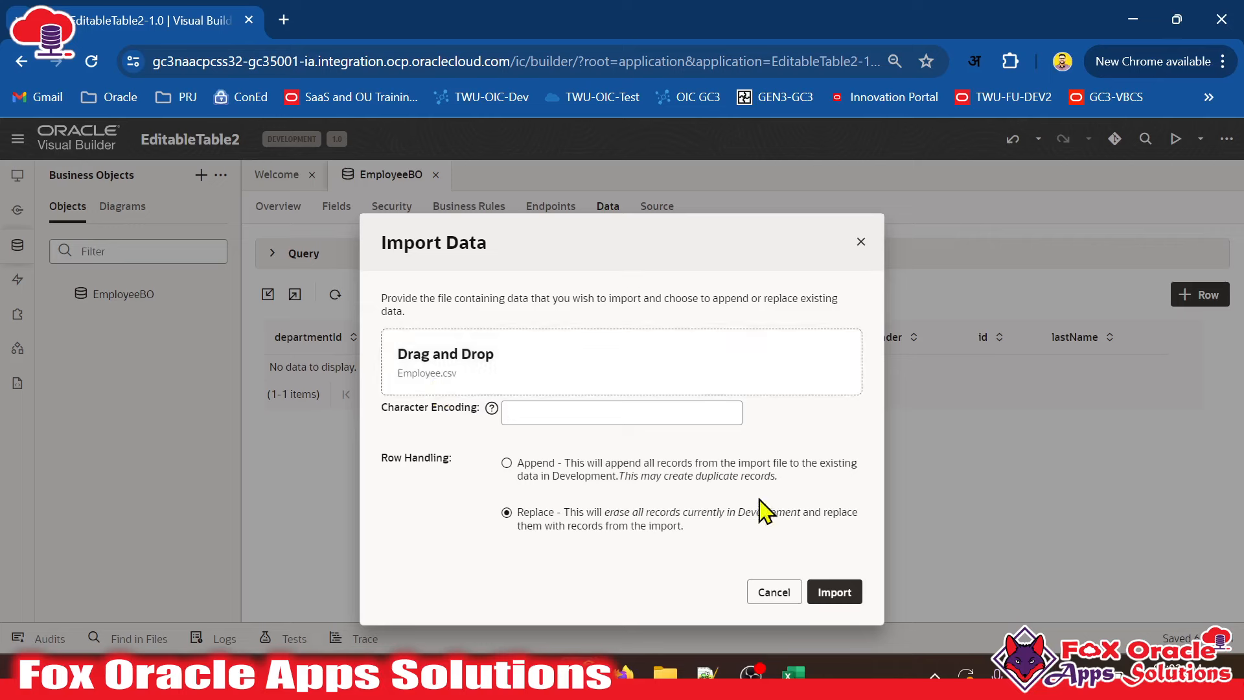
{"action": "left_click", "coordinate": [835, 589]}
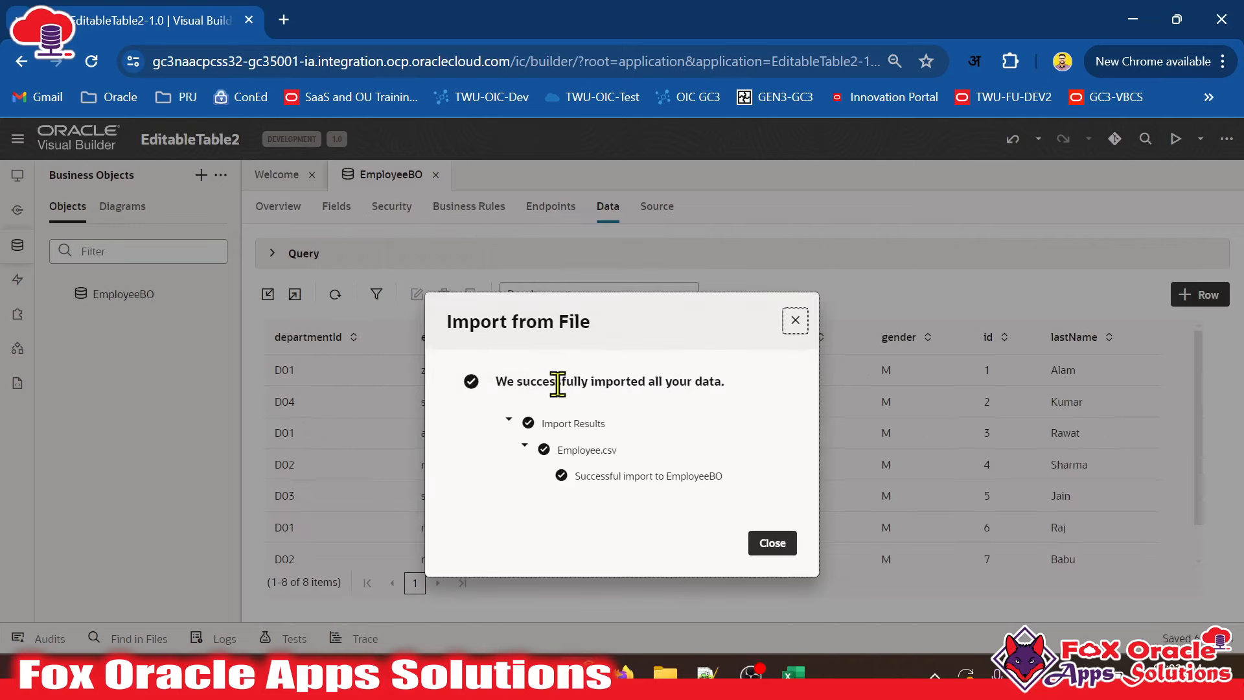
{"action": "left_click", "coordinate": [774, 546]}
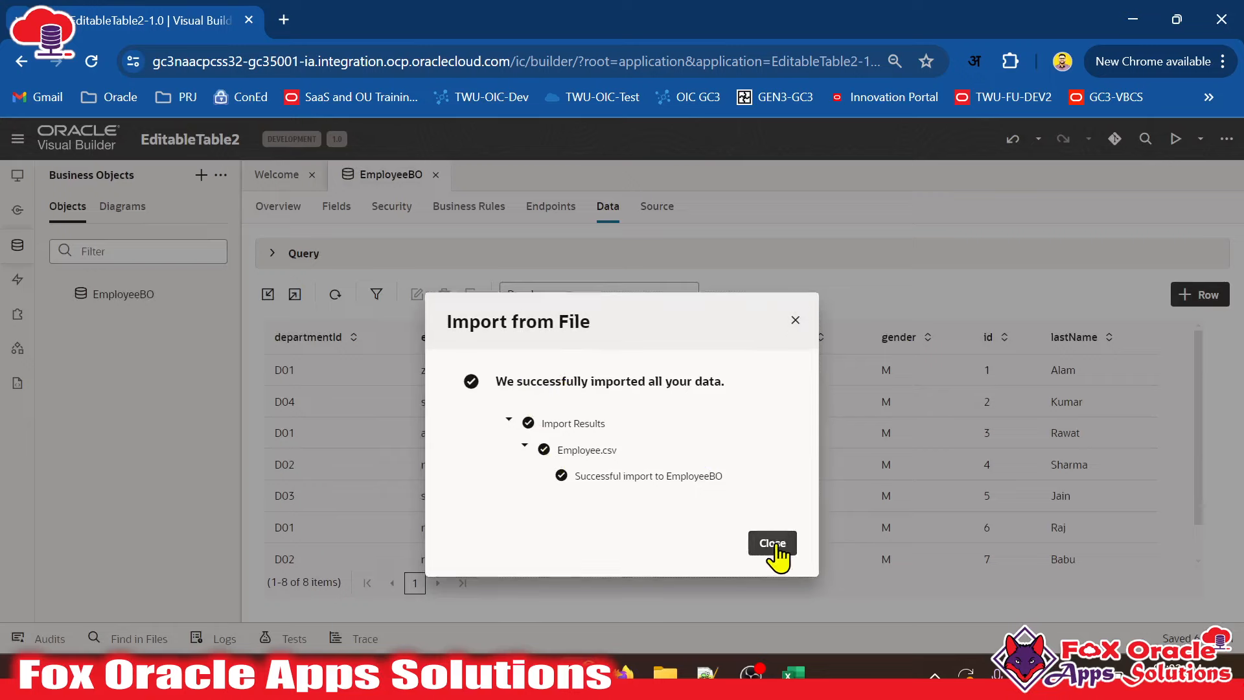
- Examine the imported employee rows in EmployeeBO's Development data
{"action": "scroll", "coordinate": [583, 479], "scroll_direction": "down", "scroll_amount": 1}
{"action": "scroll", "coordinate": [453, 402], "scroll_direction": "up", "scroll_amount": 1}
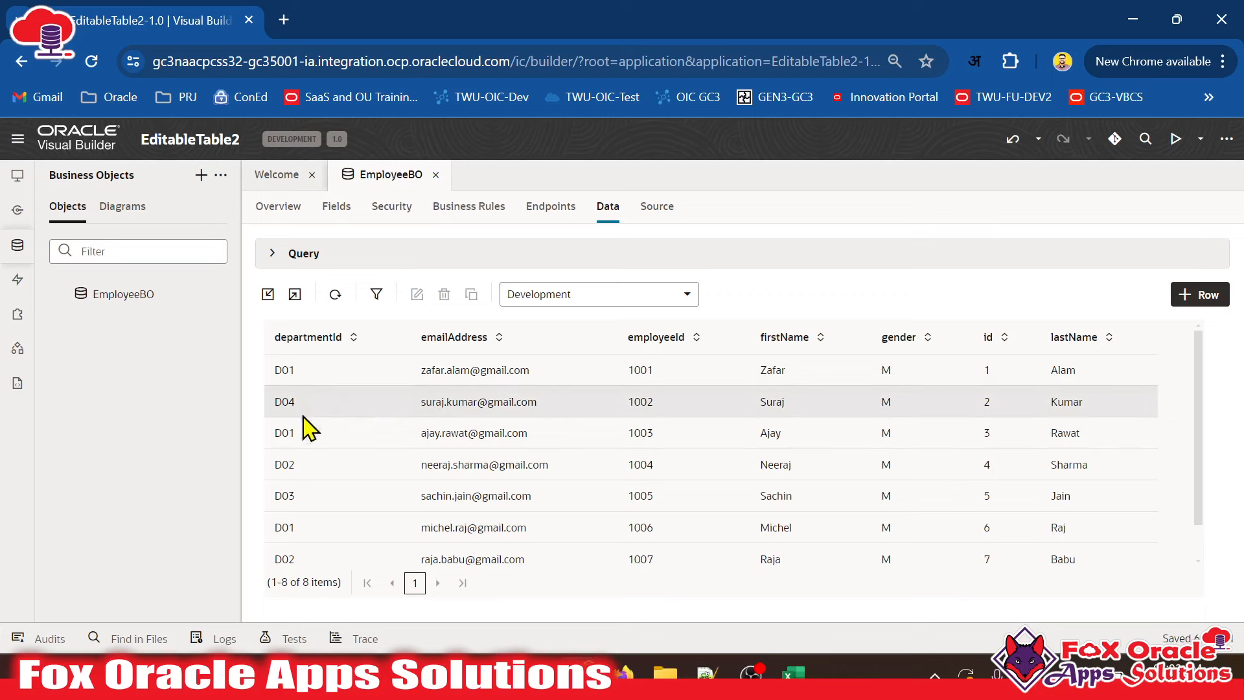
{"action": "scroll", "coordinate": [381, 520], "scroll_direction": "down", "scroll_amount": 1}
{"action": "scroll", "coordinate": [525, 486], "scroll_direction": "up", "scroll_amount": 1}
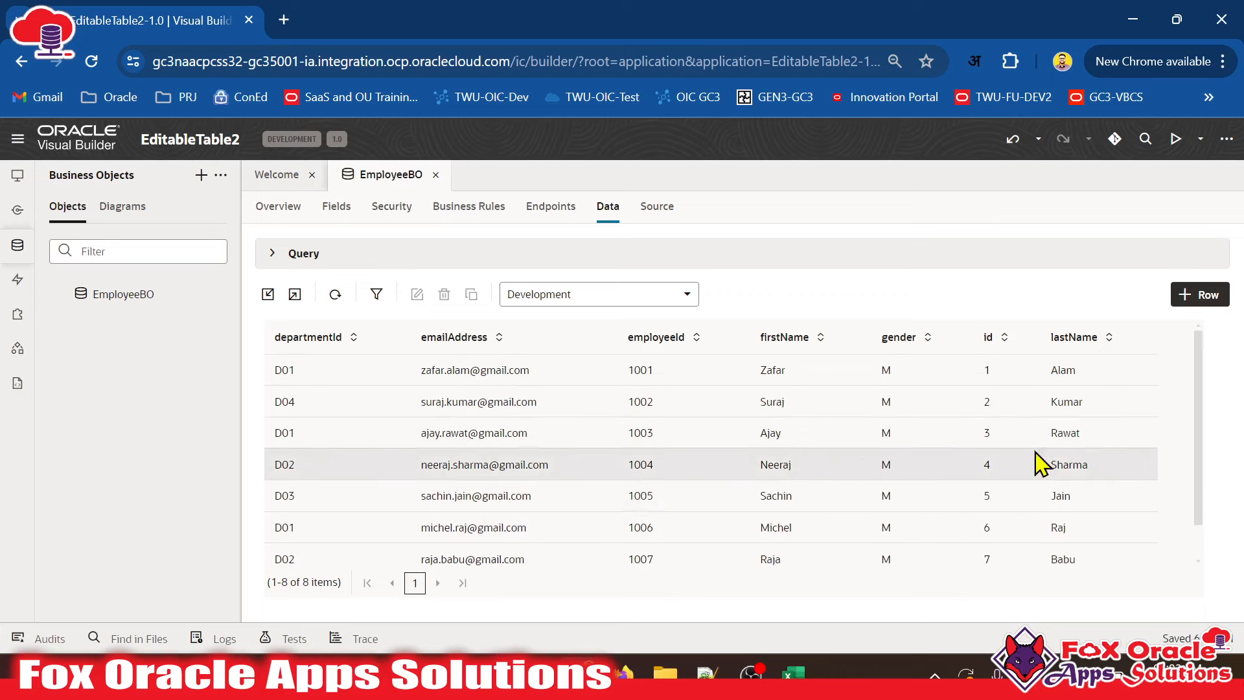
{"action": "scroll", "coordinate": [1057, 460], "scroll_direction": "down", "scroll_amount": 1}
{"action": "scroll", "coordinate": [574, 463], "scroll_direction": "up", "scroll_amount": 1}
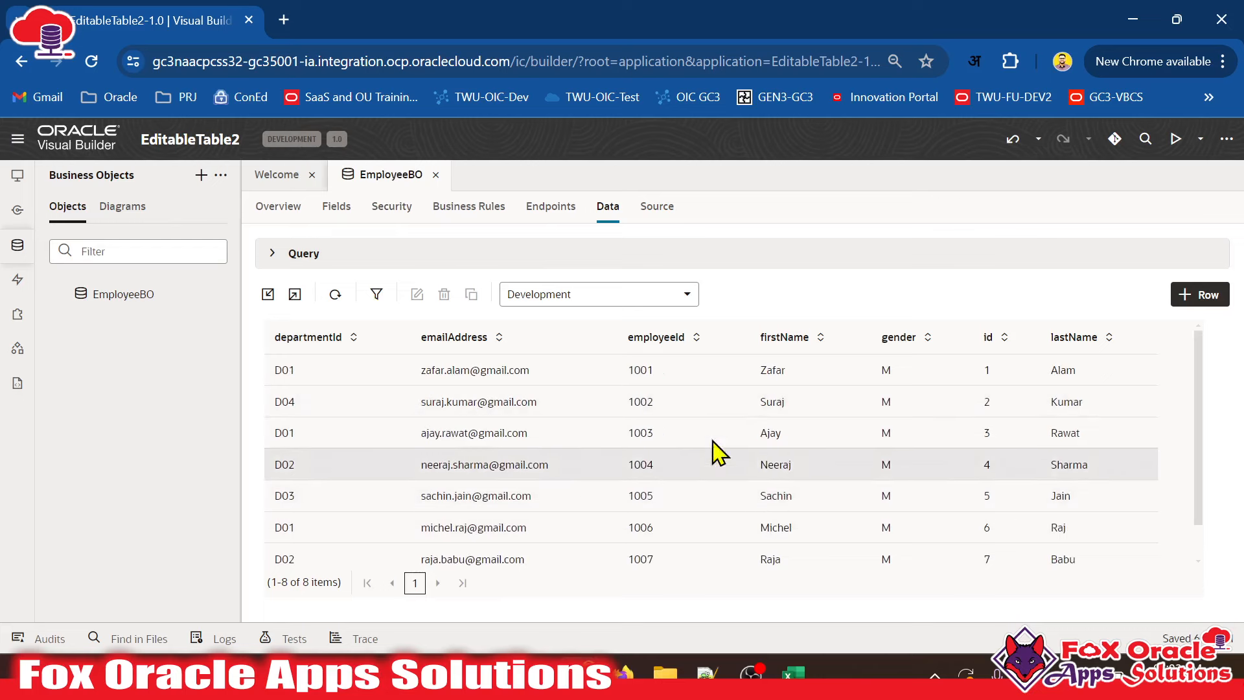